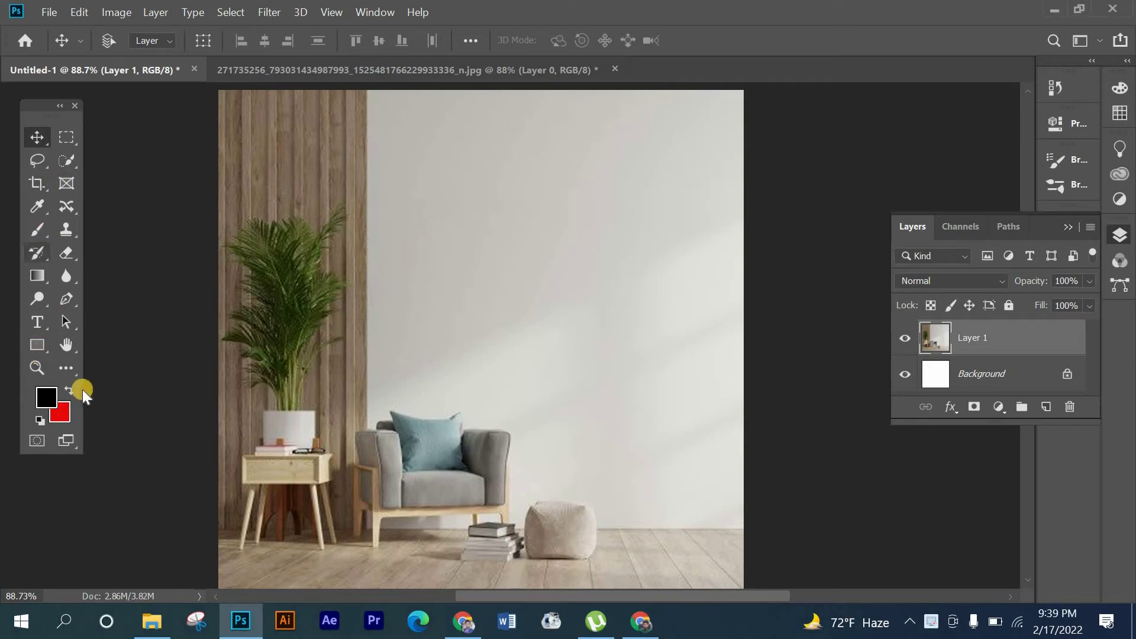
Step: Draw a 752 × 528 px dark purple rectangle and move it onto the wall above the armchair
click(37, 345)
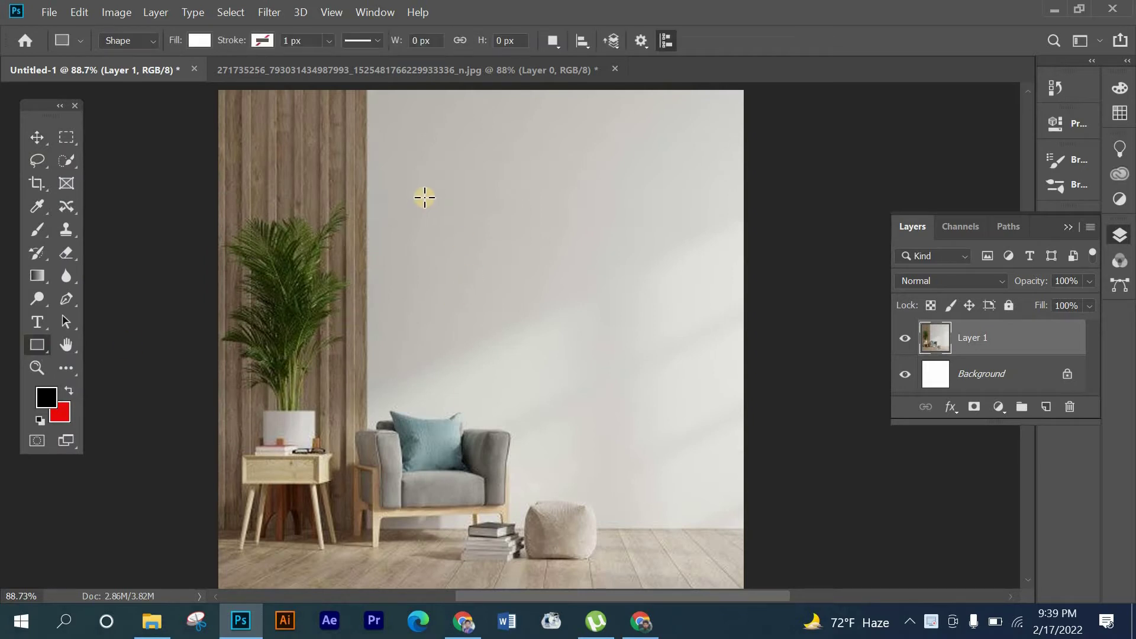
drag(434, 215, 570, 350)
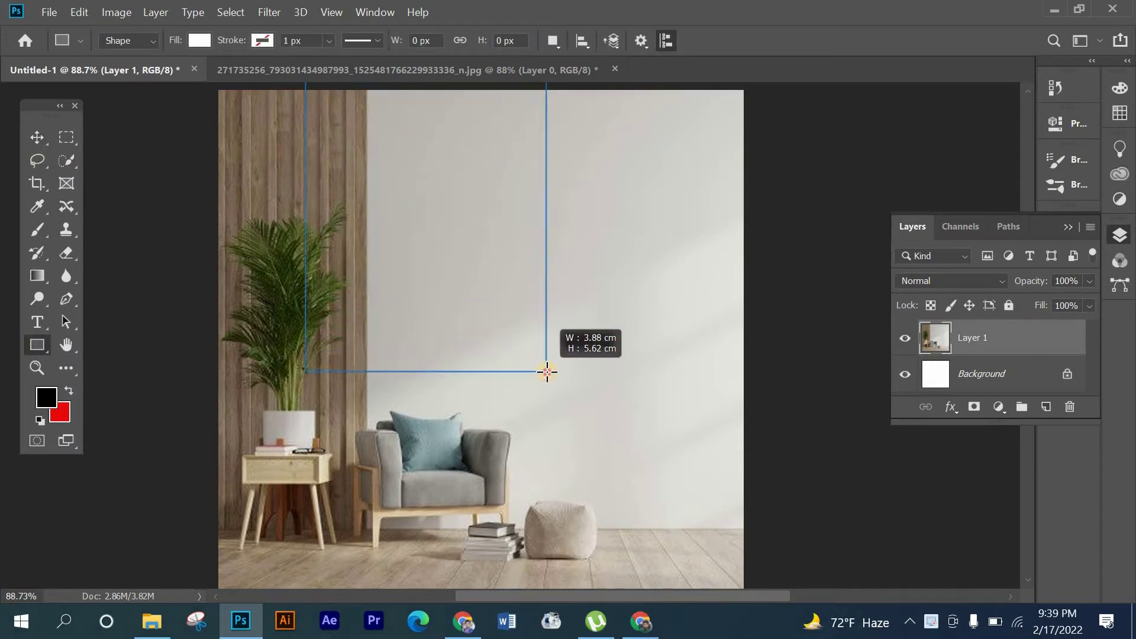
drag(570, 349, 624, 336)
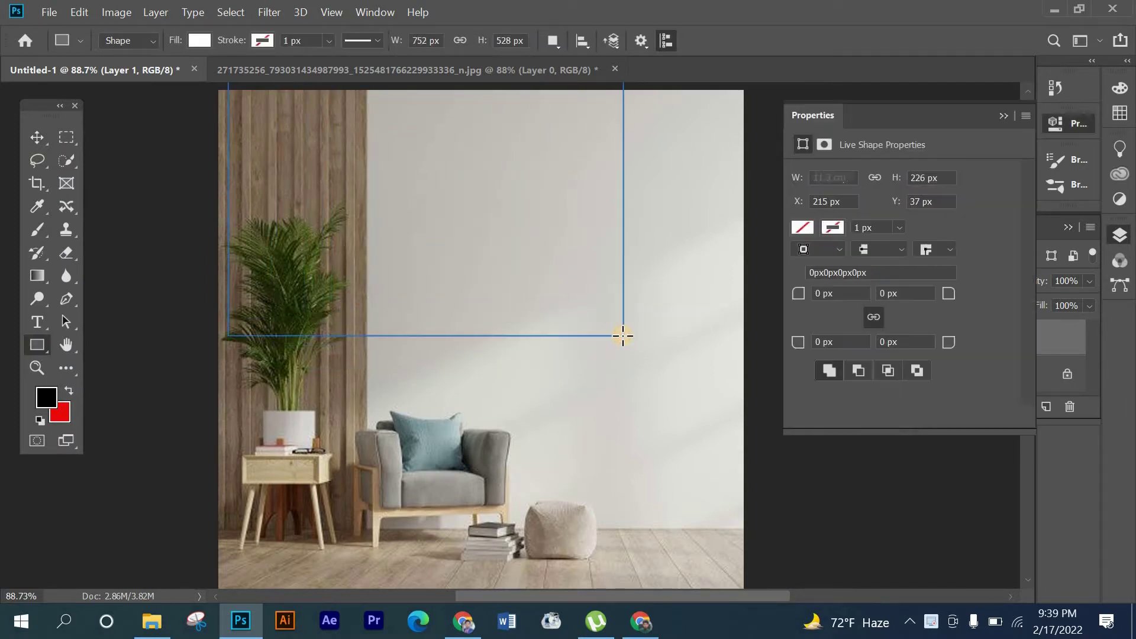
click(816, 232)
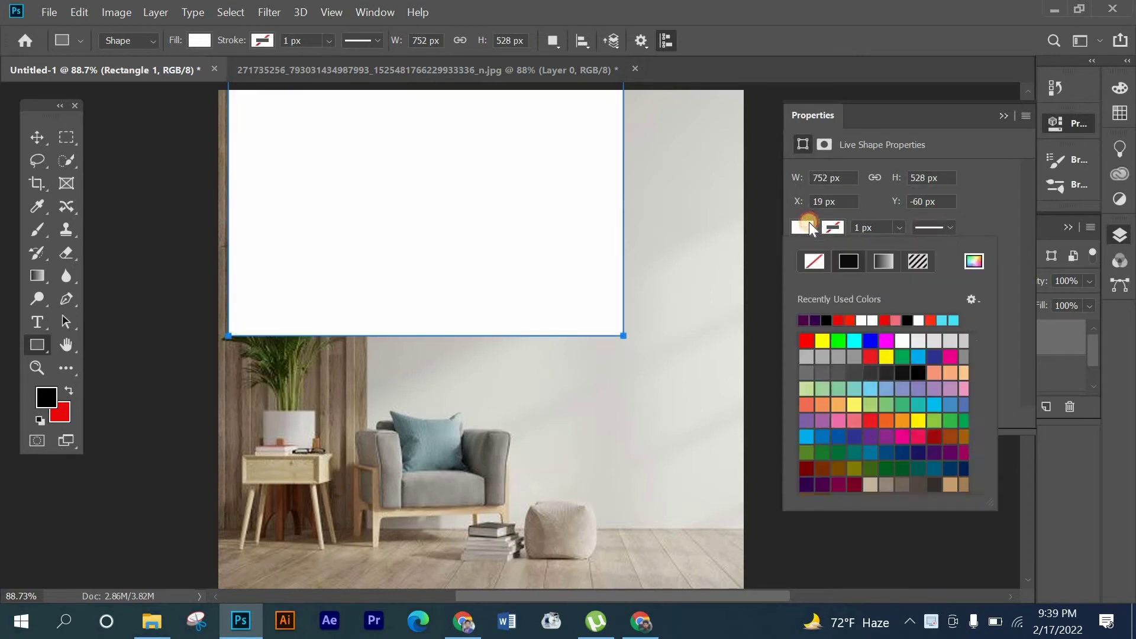
click(820, 486)
click(36, 138)
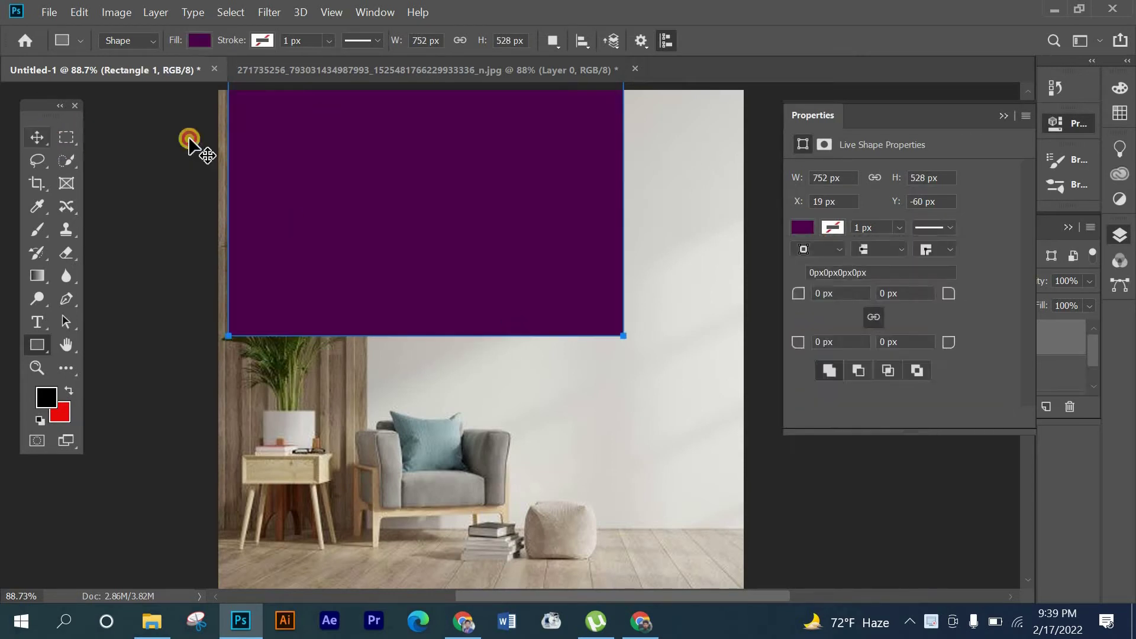
drag(376, 262, 417, 258)
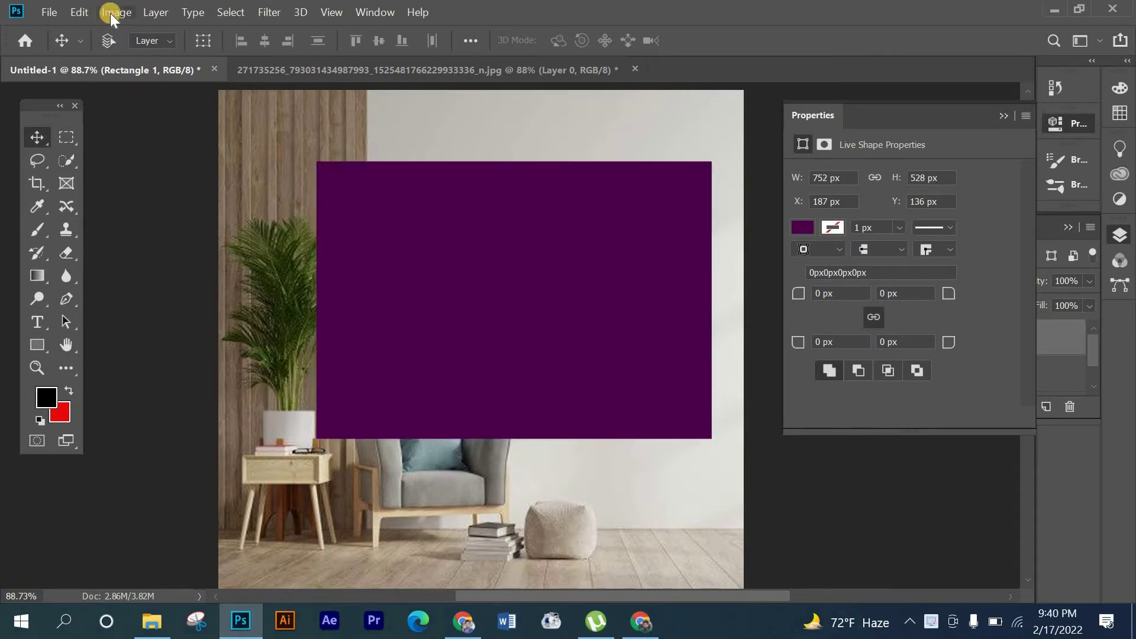
Step: Free-transform the purple rectangle into a tall portrait panel at 59.04% width and 95.83% height
click(87, 10)
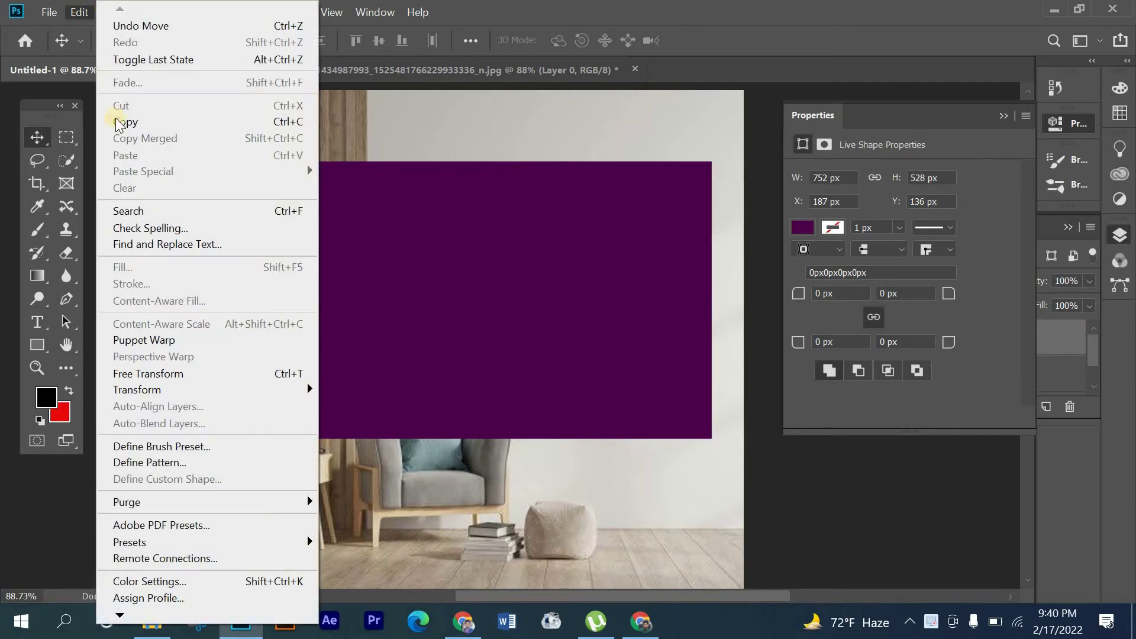
click(211, 373)
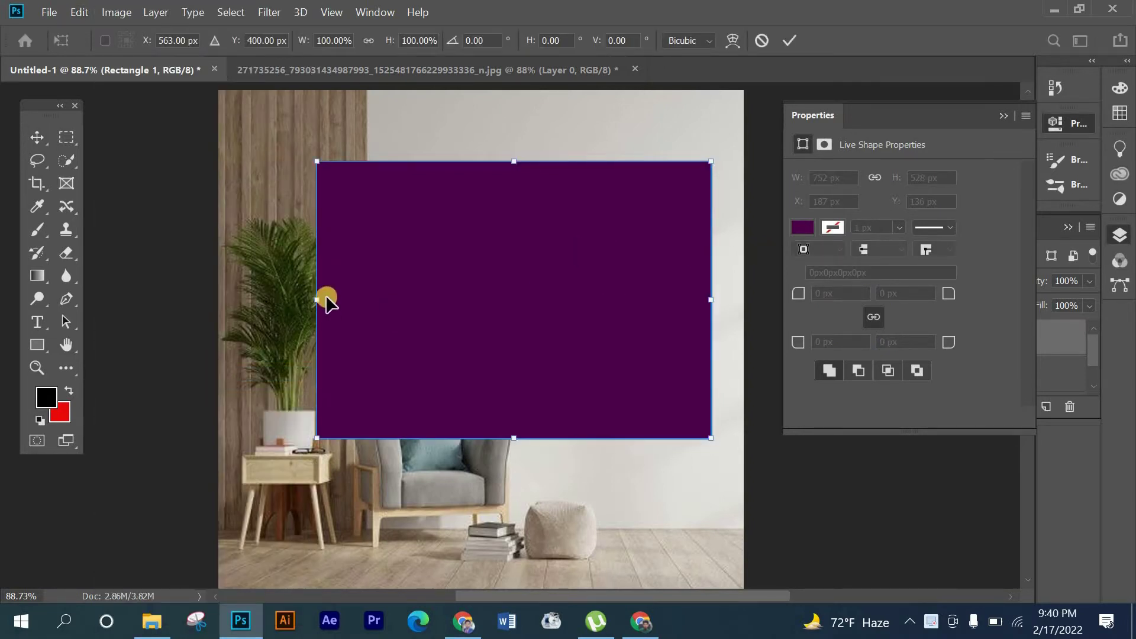
drag(318, 299, 424, 300)
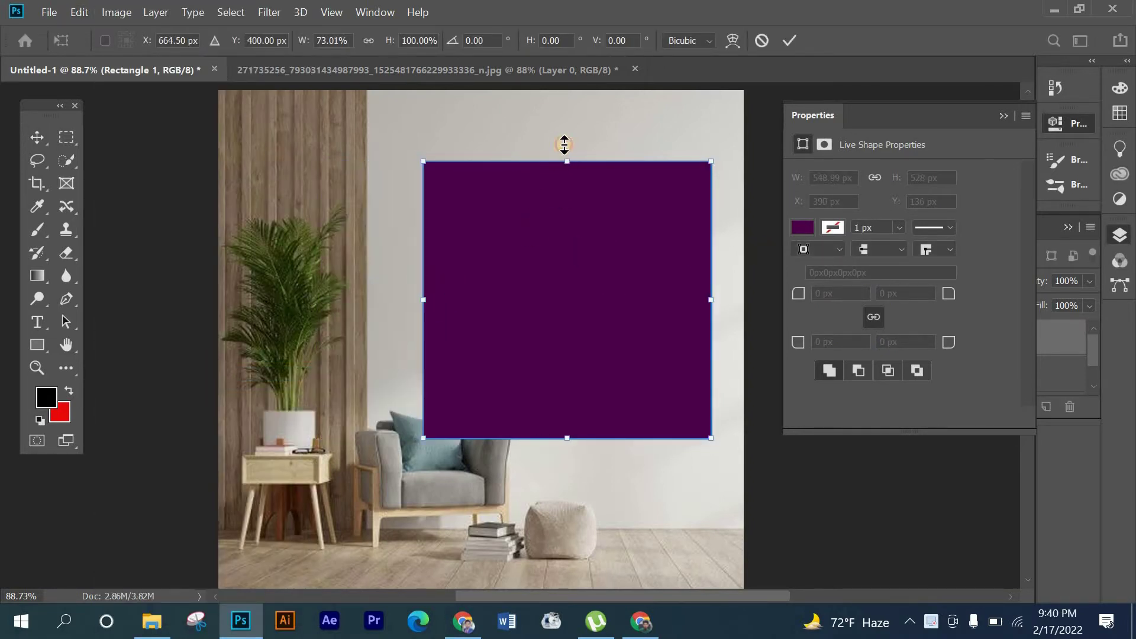
drag(565, 144, 565, 131)
drag(606, 236, 592, 227)
mouse_move(696, 417)
mouse_down()
mouse_move(672, 375)
mouse_move(644, 387)
mouse_up()
drag(567, 300, 614, 315)
click(1003, 116)
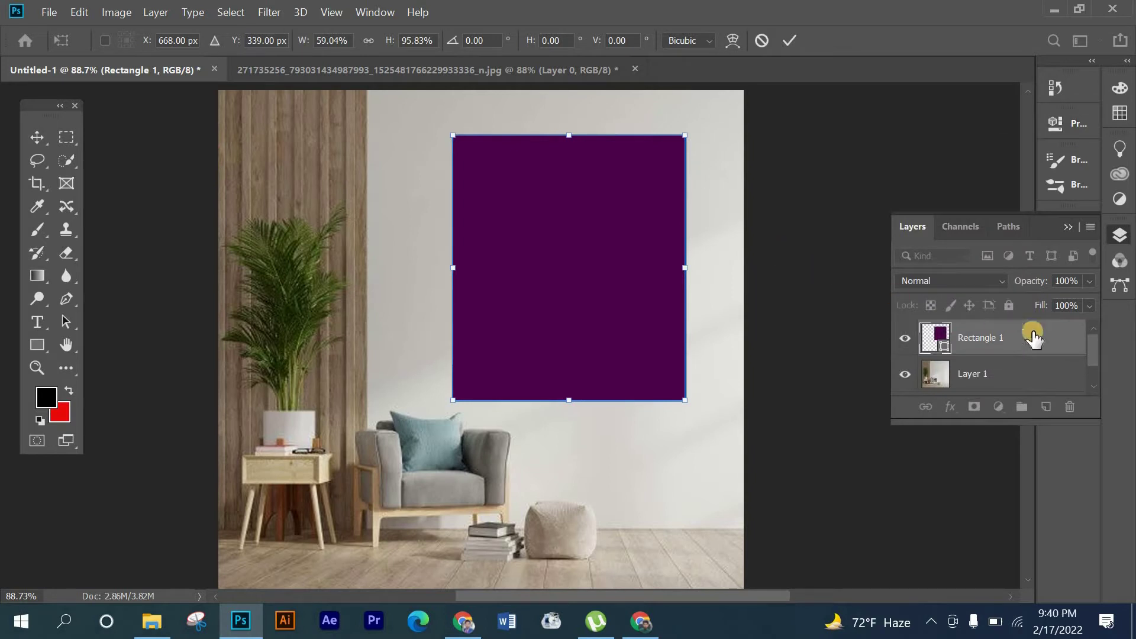
Step: Commit the reshape and duplicate the rectangle layer as Rectangle 1 copy
click(985, 342)
right_click(984, 336)
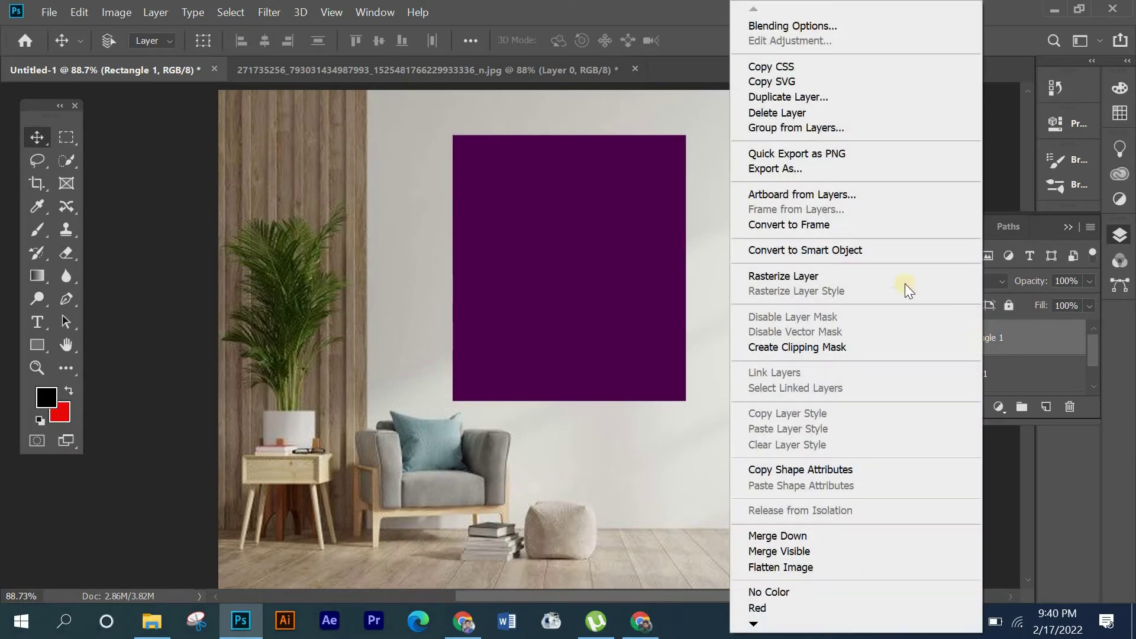
click(830, 97)
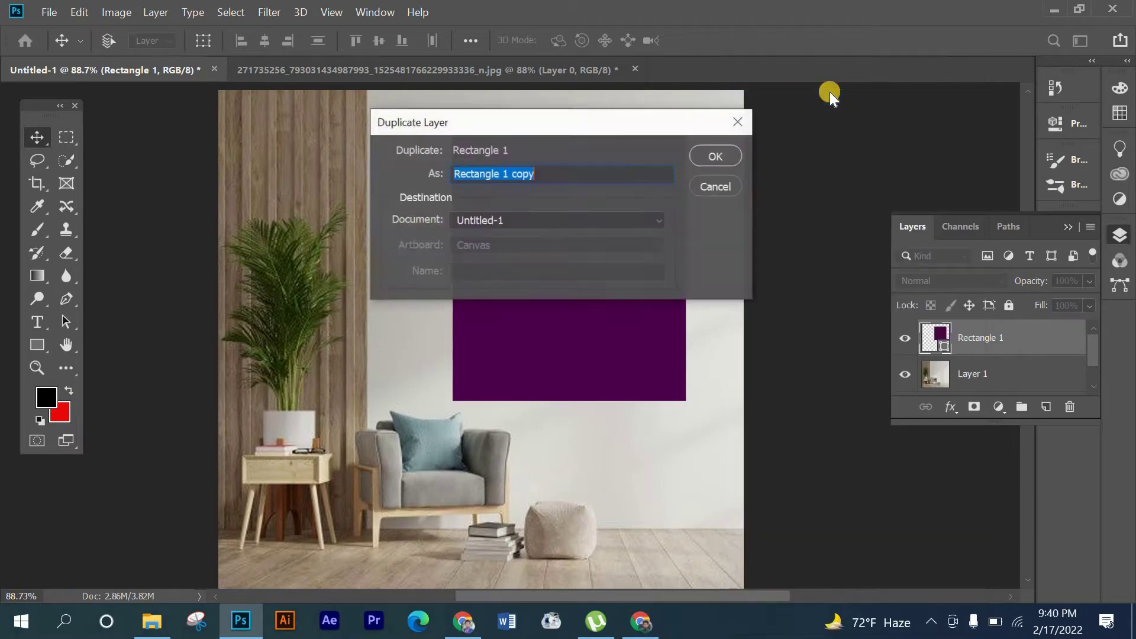
click(710, 156)
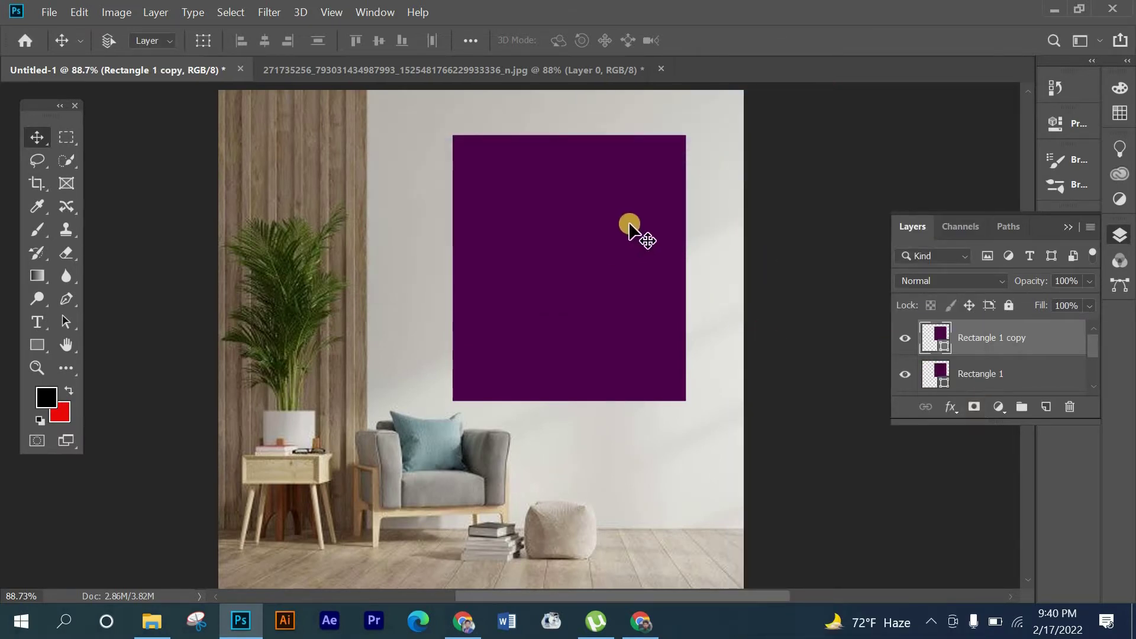
Step: Scale Rectangle 1 copy to about 90% and fill it near-white #f3eff3
click(119, 11)
mouse_move(80, 11)
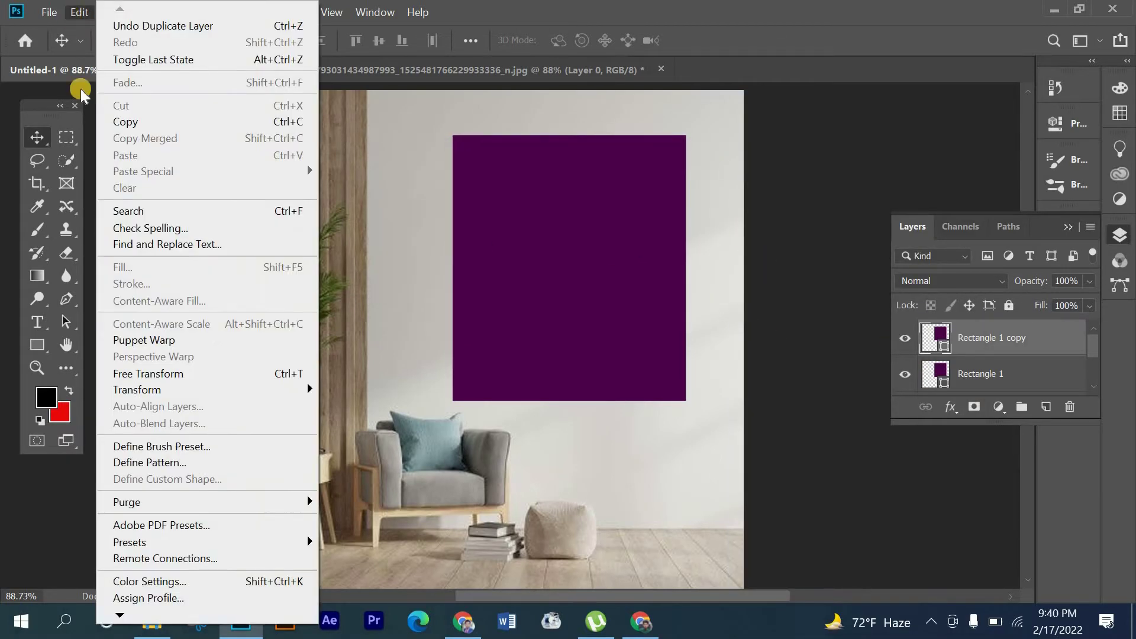
click(234, 374)
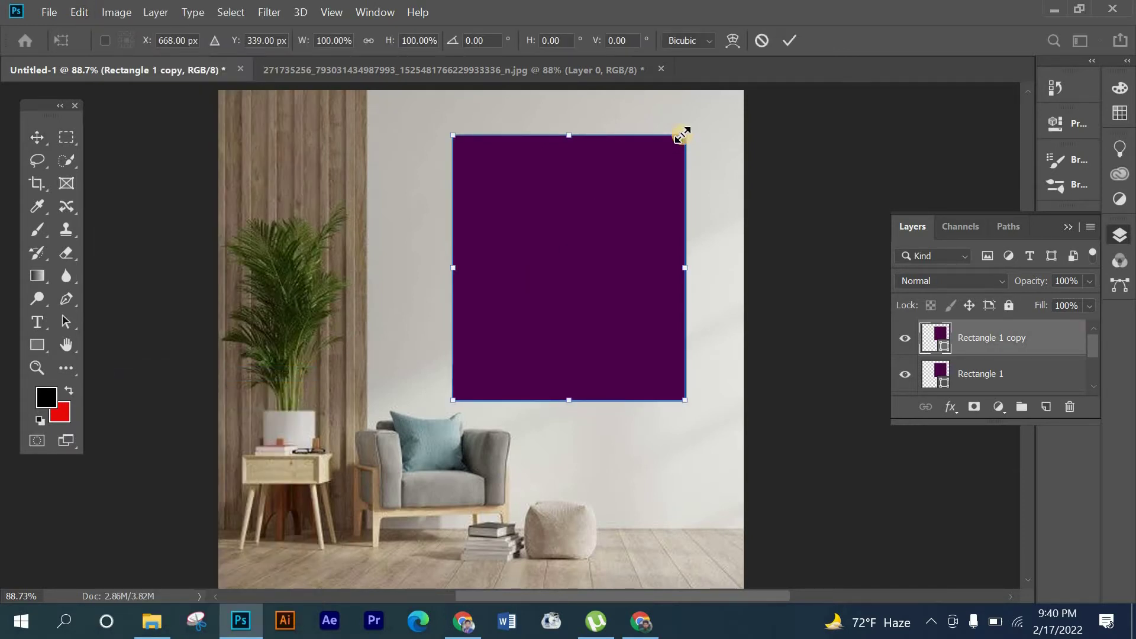
drag(682, 135, 675, 152)
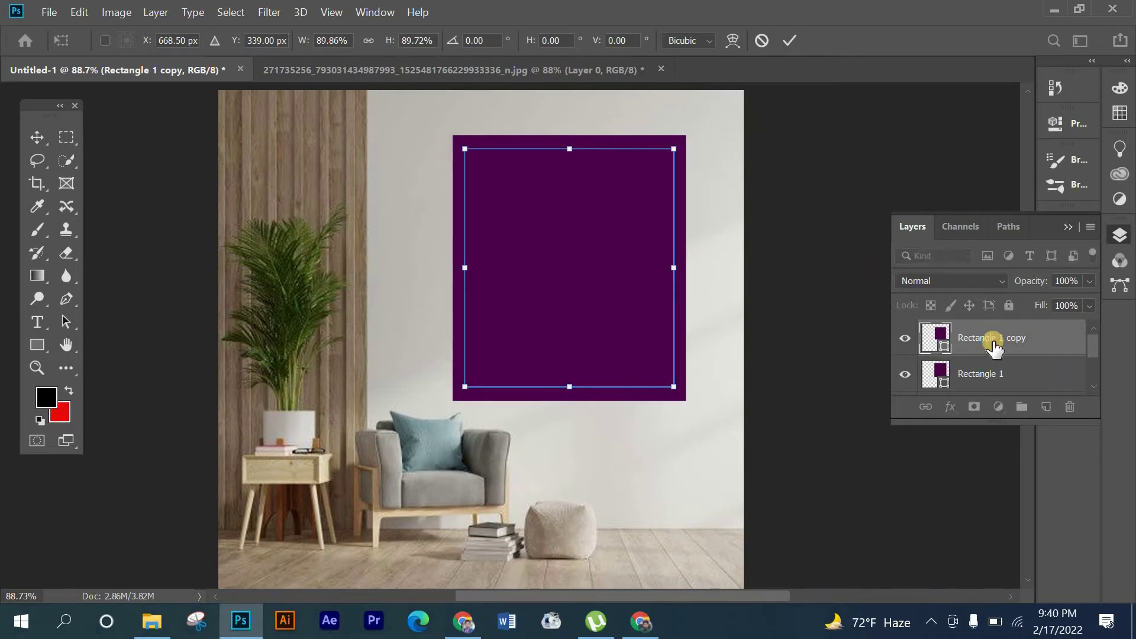
click(941, 336)
double_click(944, 336)
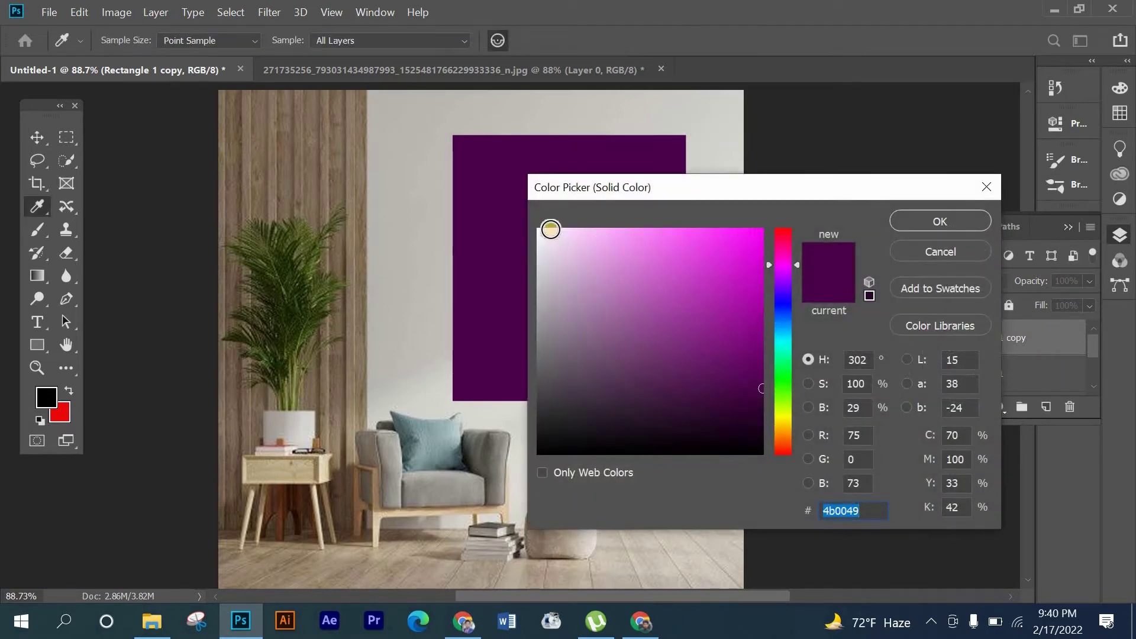
click(541, 237)
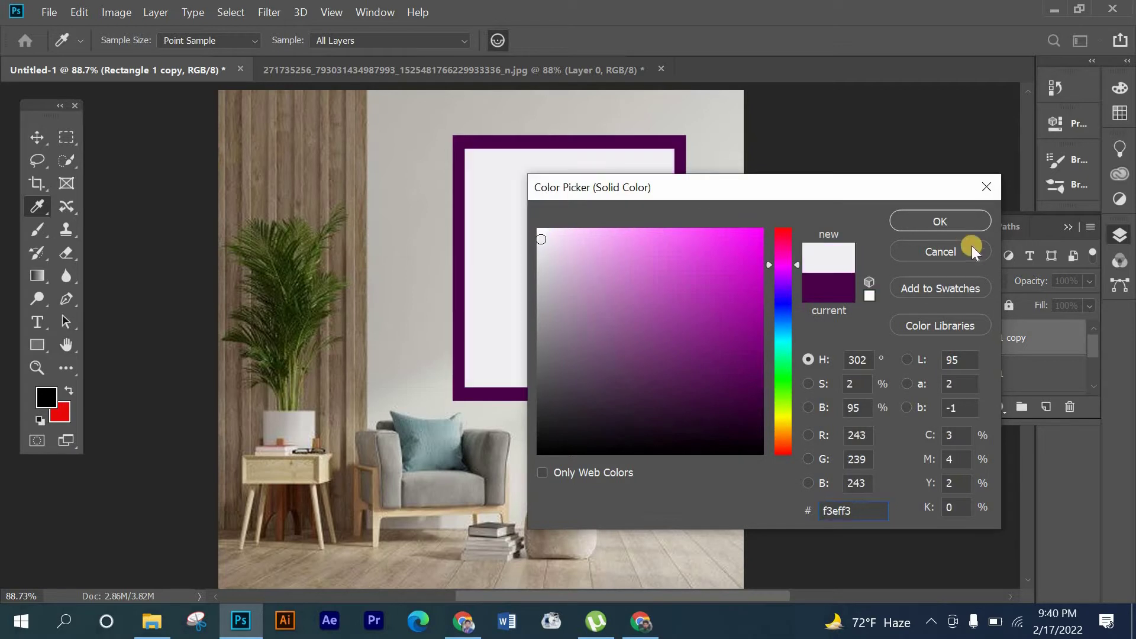
click(940, 222)
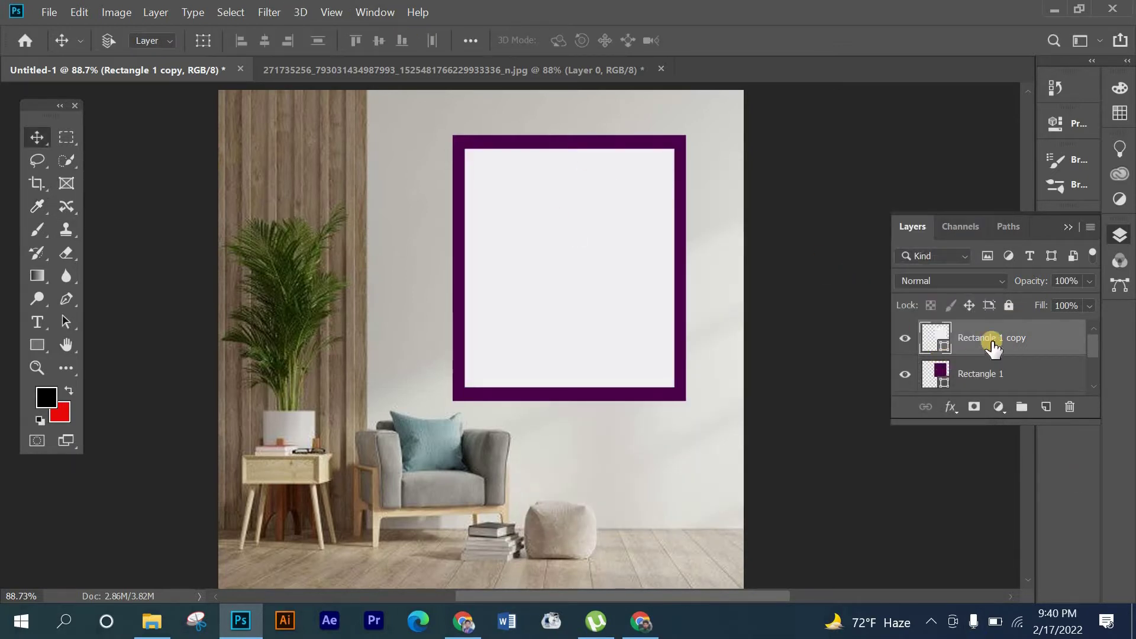
Step: Mask Rectangle 1 copy with a jagged lasso selection, giving the white panel a torn top edge
click(35, 159)
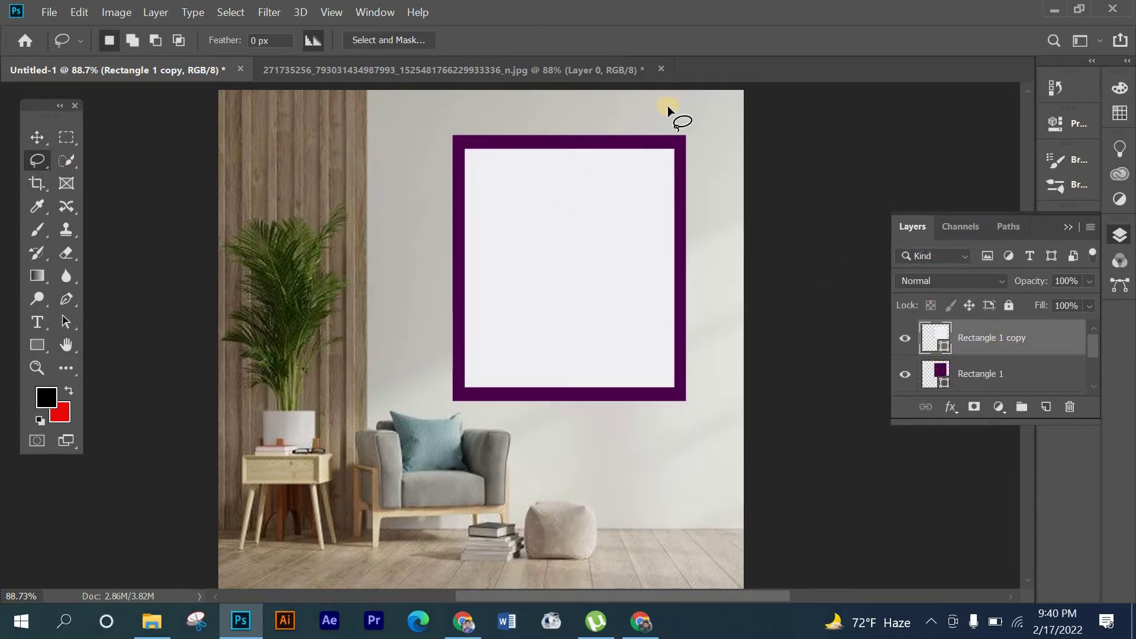
scroll(681, 142, up, 1)
scroll(681, 142, up, 2)
scroll(681, 142, up, 1)
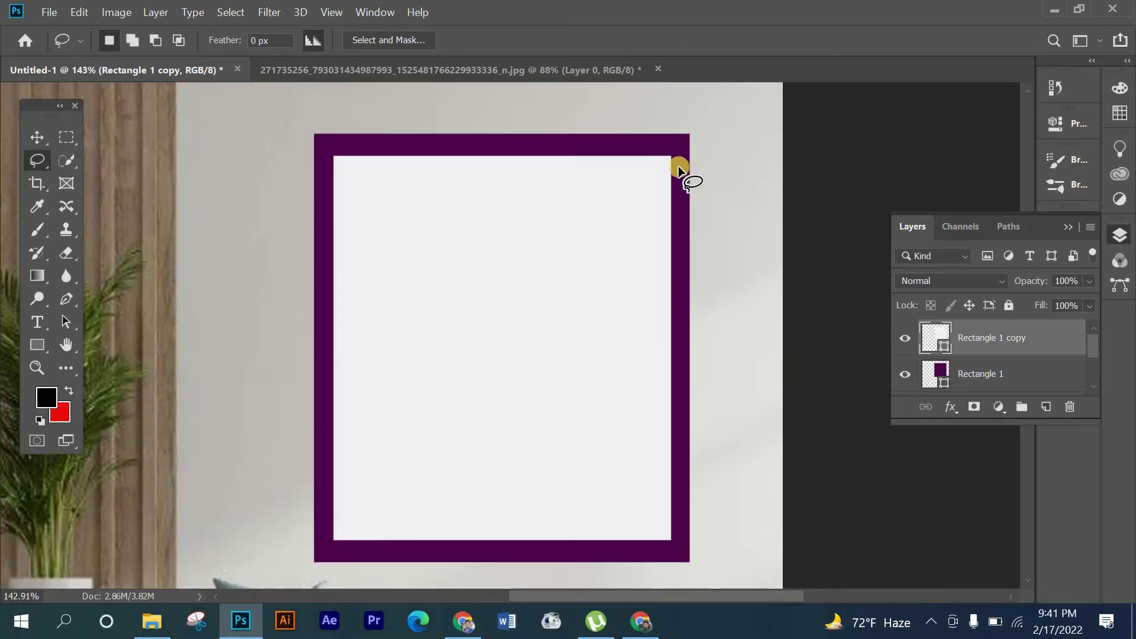
drag(653, 176, 636, 176)
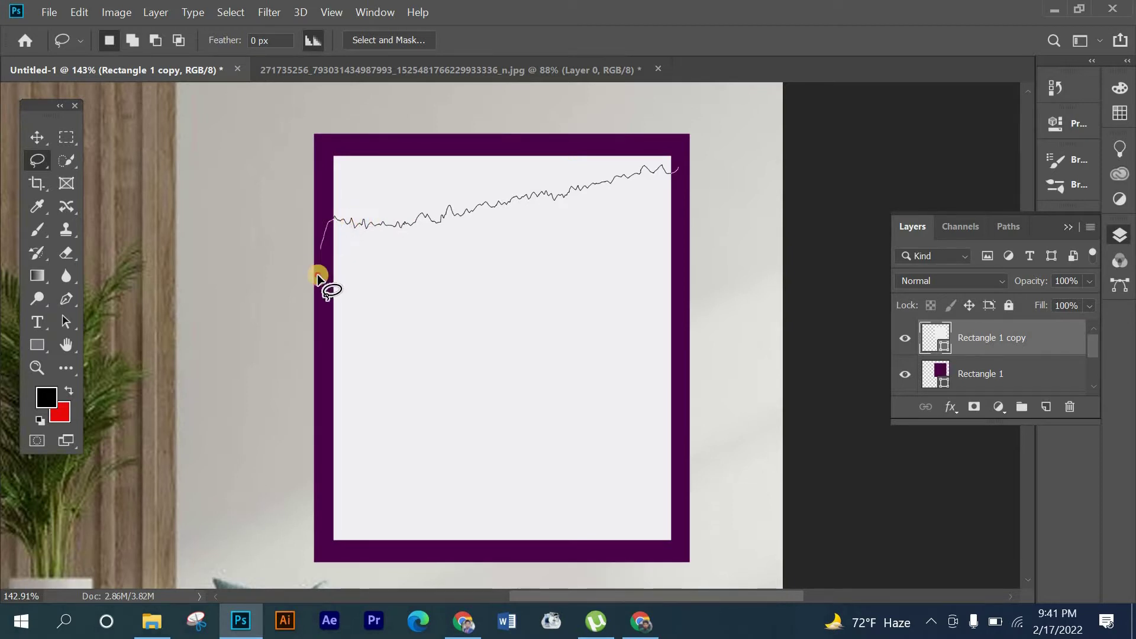
drag(317, 274, 294, 452)
drag(637, 567, 692, 528)
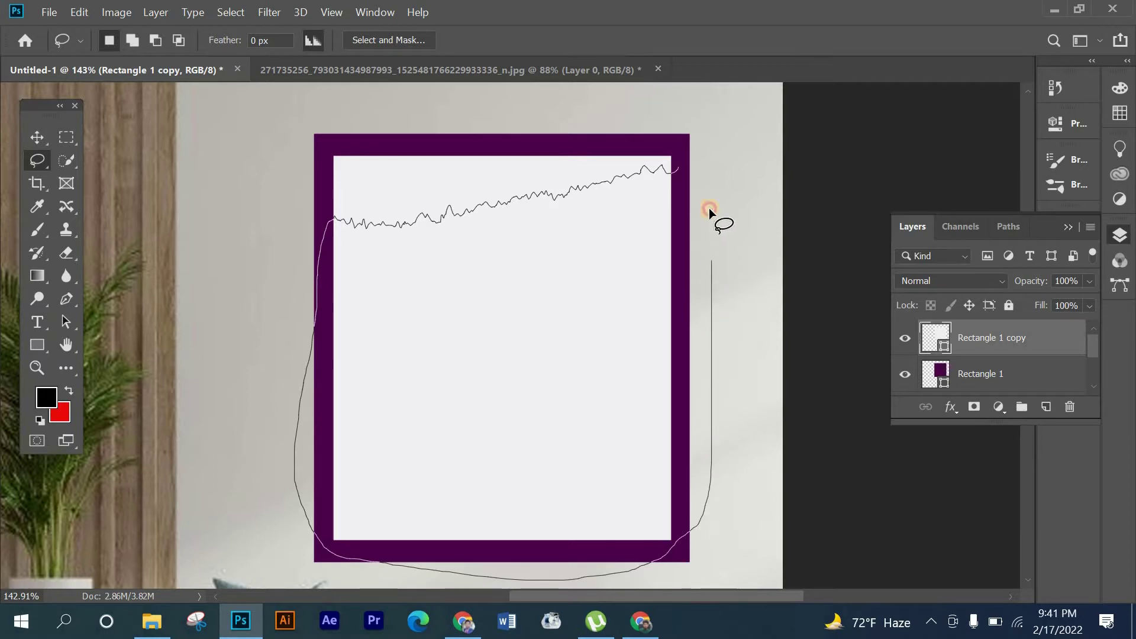
drag(680, 168, 680, 166)
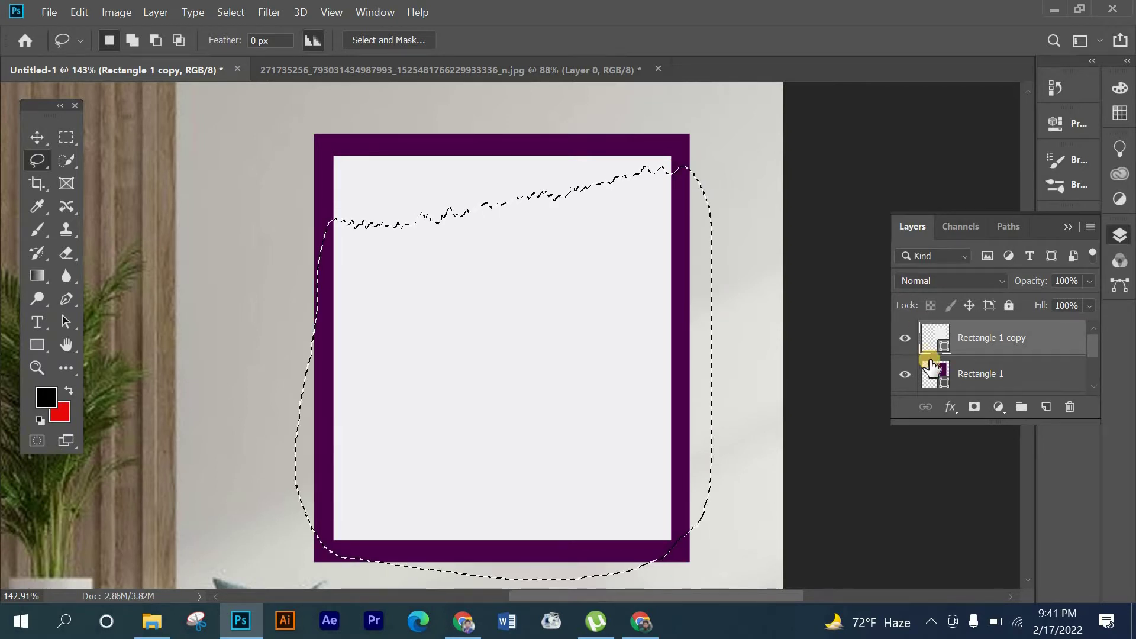
click(971, 408)
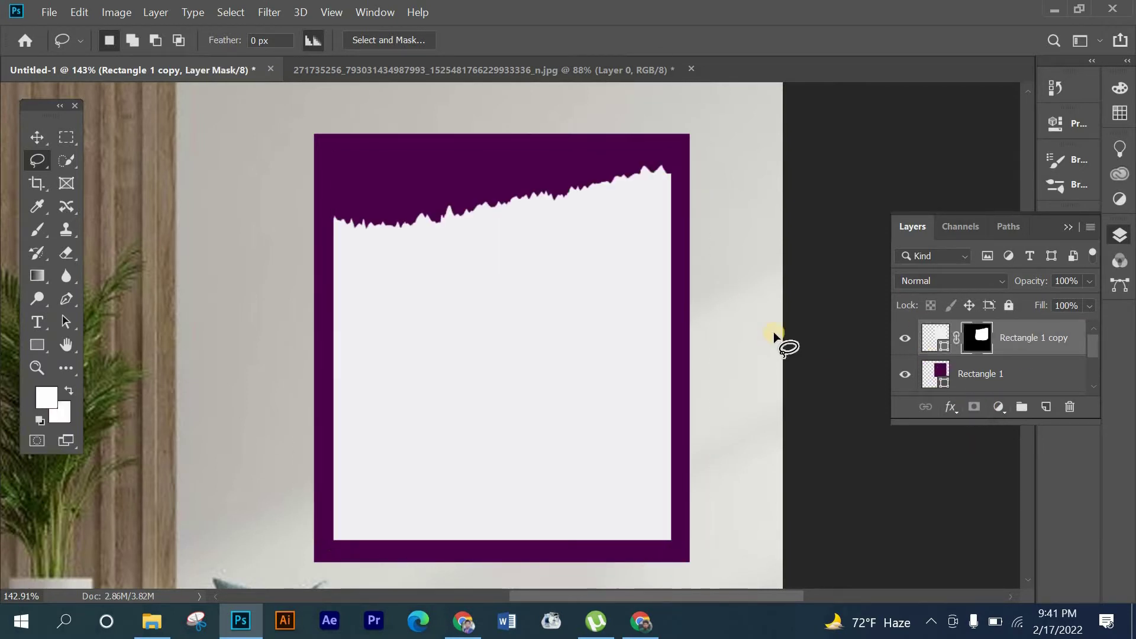
click(927, 374)
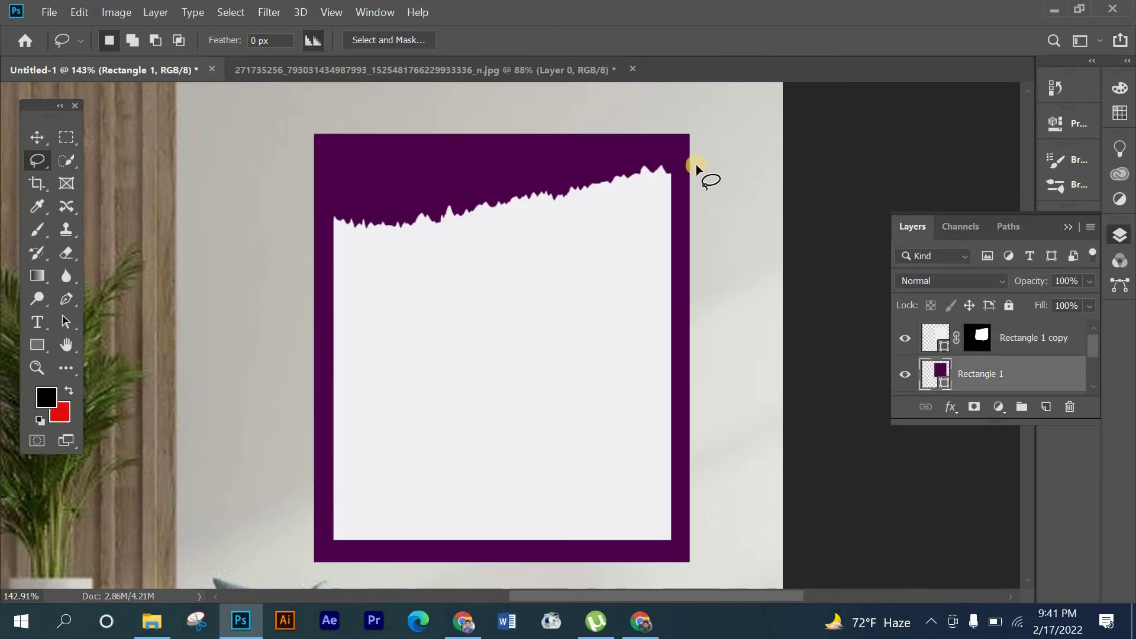
Step: Mask the purple Rectangle 1 frame with a lasso selection following the same torn edge
mouse_move(691, 163)
mouse_down()
mouse_move(620, 164)
mouse_move(558, 184)
mouse_move(520, 180)
mouse_move(354, 214)
mouse_move(322, 208)
mouse_up()
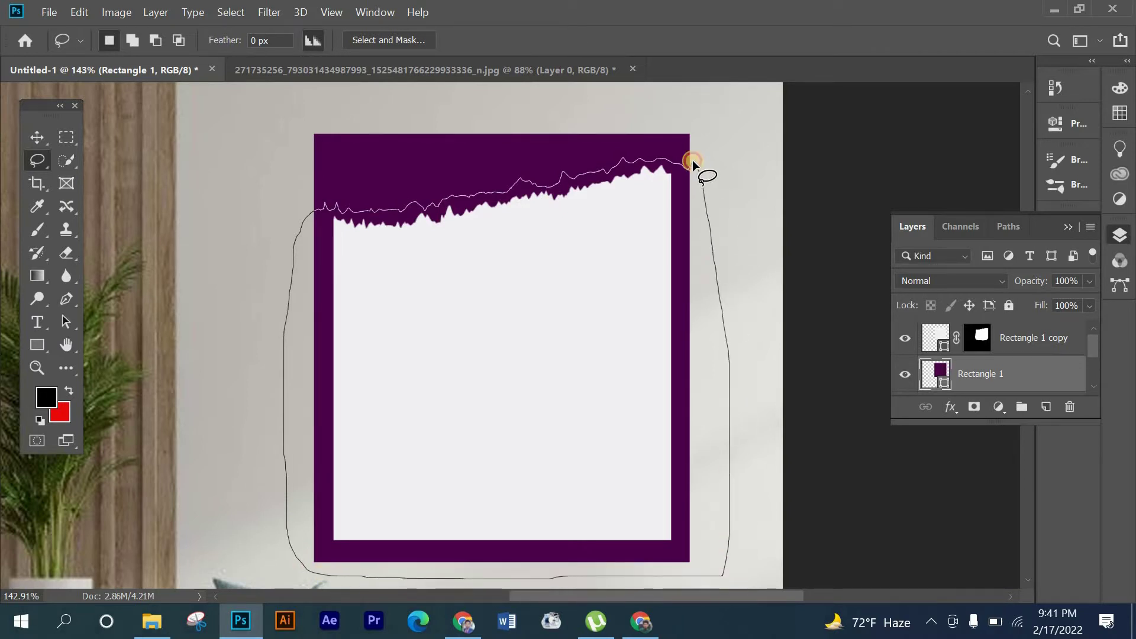
drag(693, 160, 694, 161)
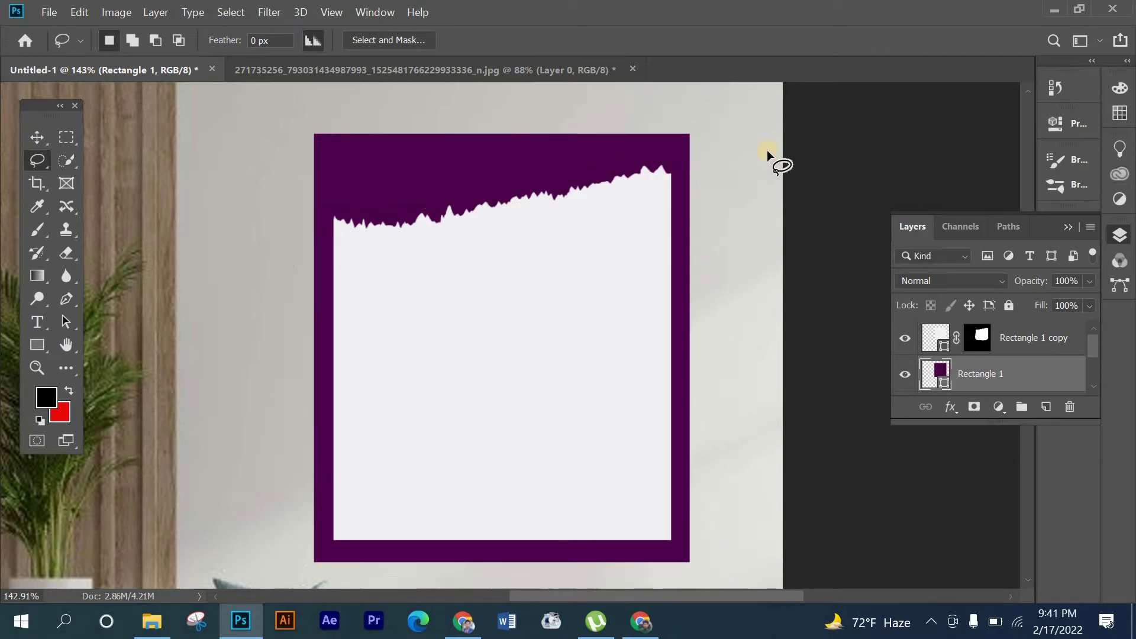
click(973, 409)
click(30, 134)
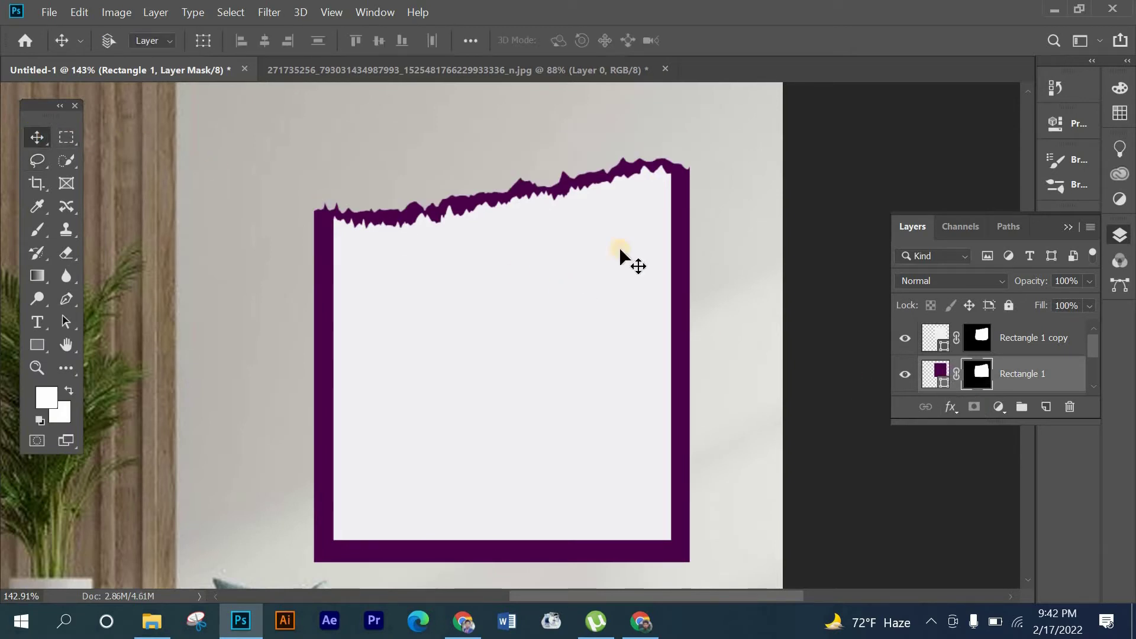
click(938, 340)
Step: Scale the torn-edged frame and panel down to about 95% and move them higher on the wall
scroll(684, 304, down, 3)
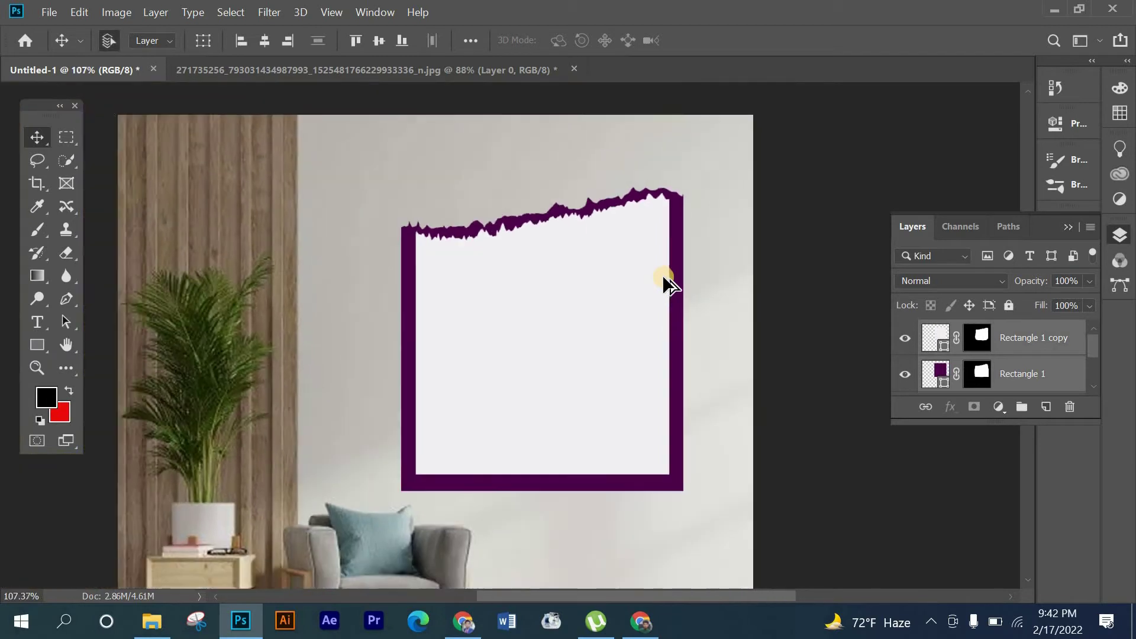
click(83, 9)
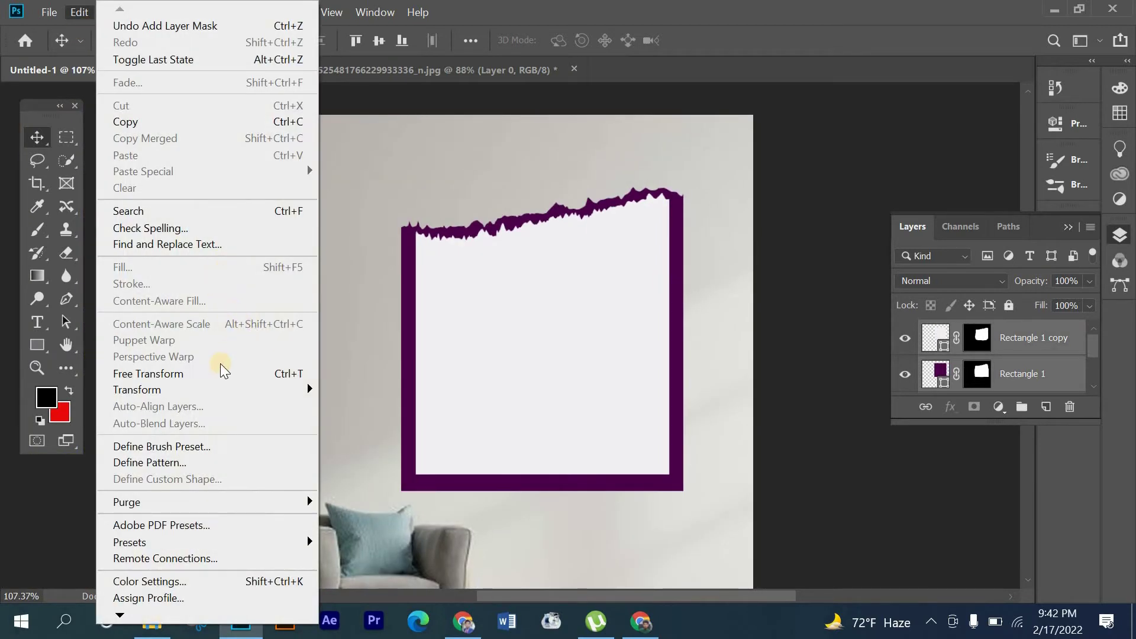
click(240, 370)
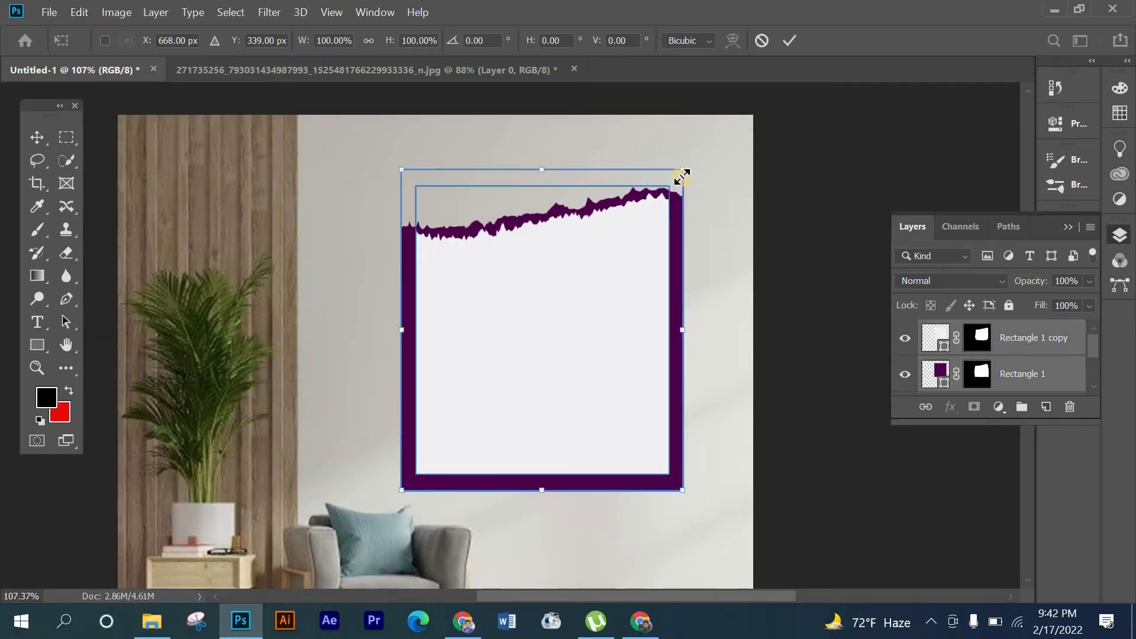
drag(682, 170, 673, 173)
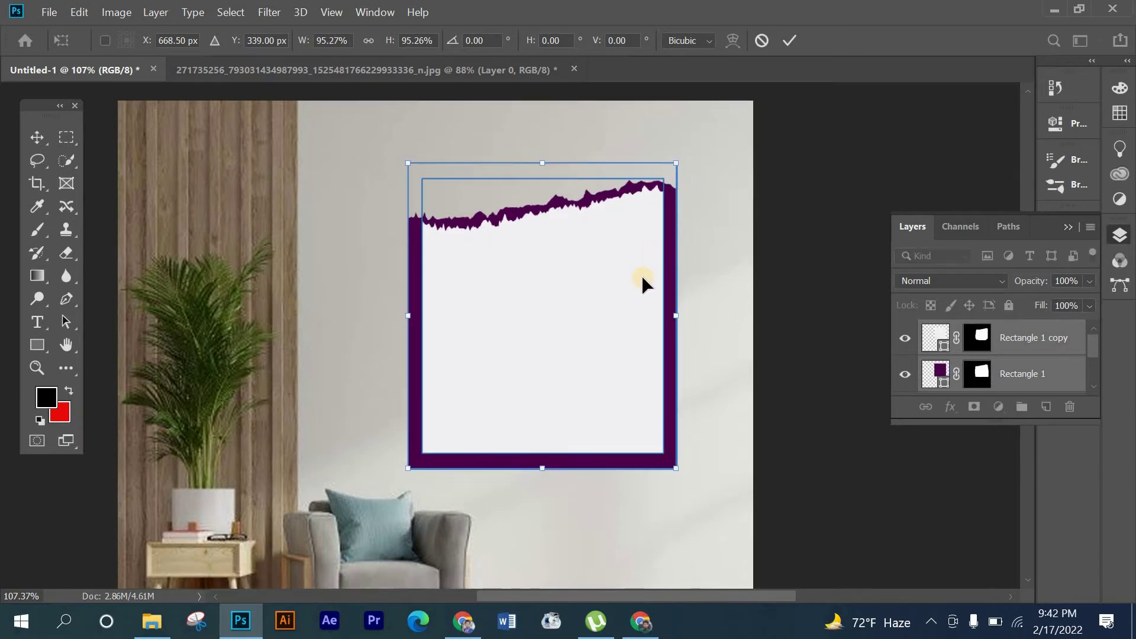
scroll(642, 275, down, 1)
drag(587, 288, 587, 281)
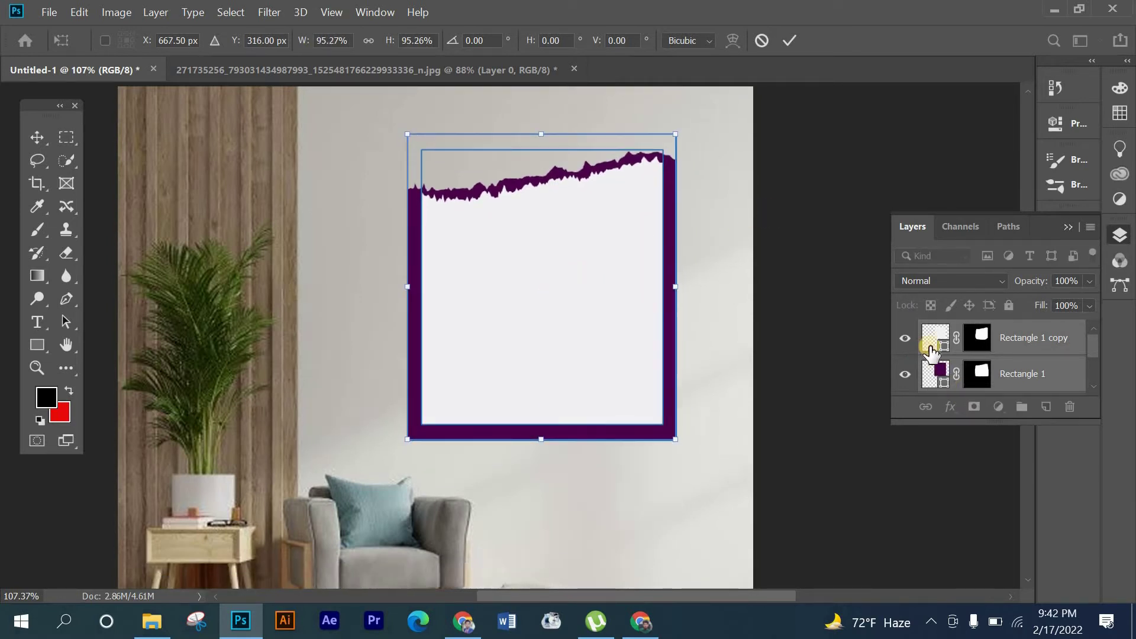
click(1010, 374)
click(934, 341)
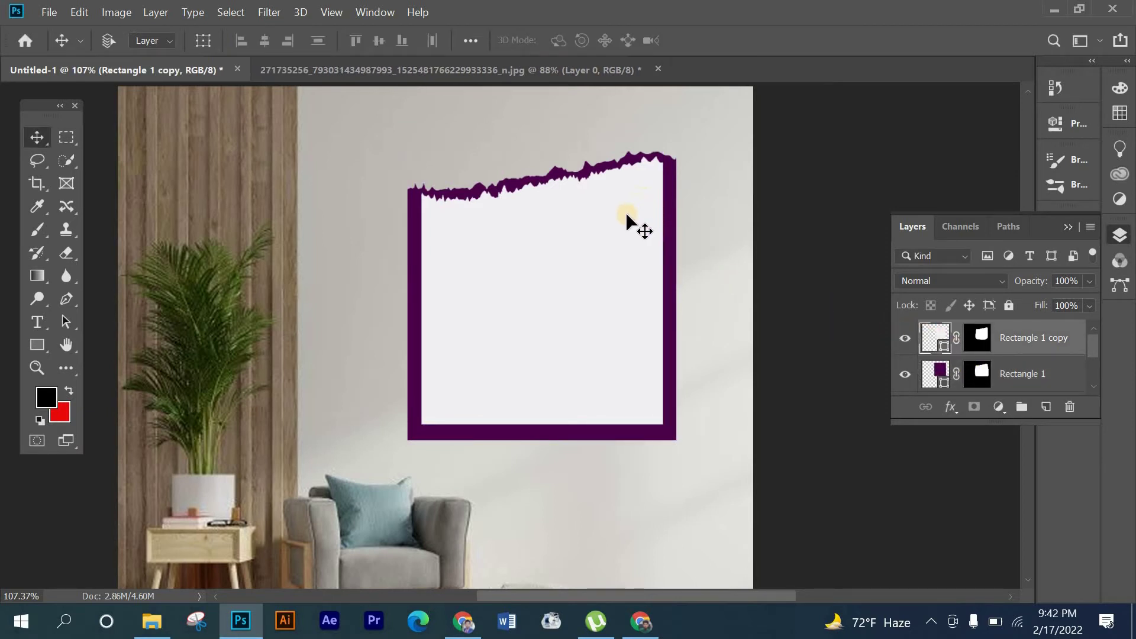
Step: Enlarge the near-white inner panel to about 104% width and 103% height
key(ctrl+t)
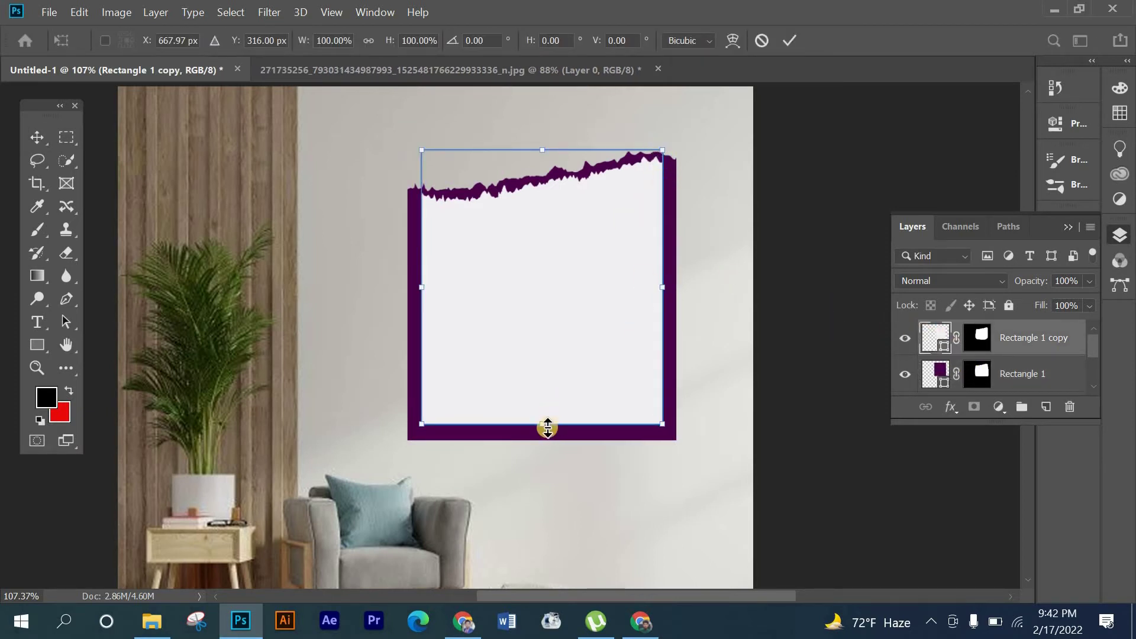
drag(545, 428, 545, 433)
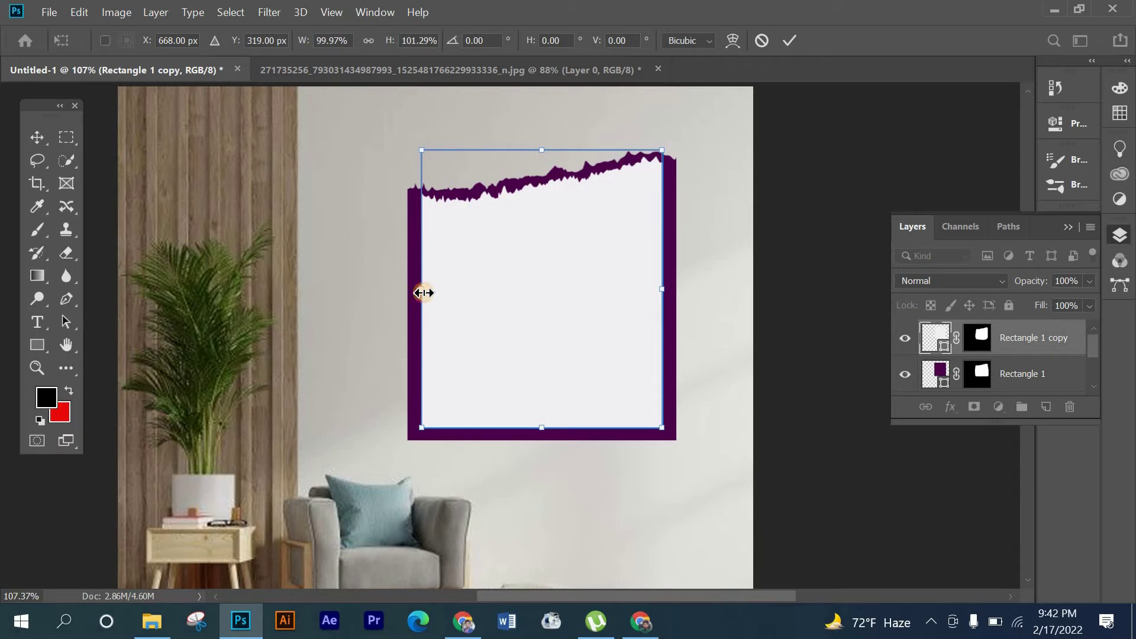
drag(424, 293, 417, 292)
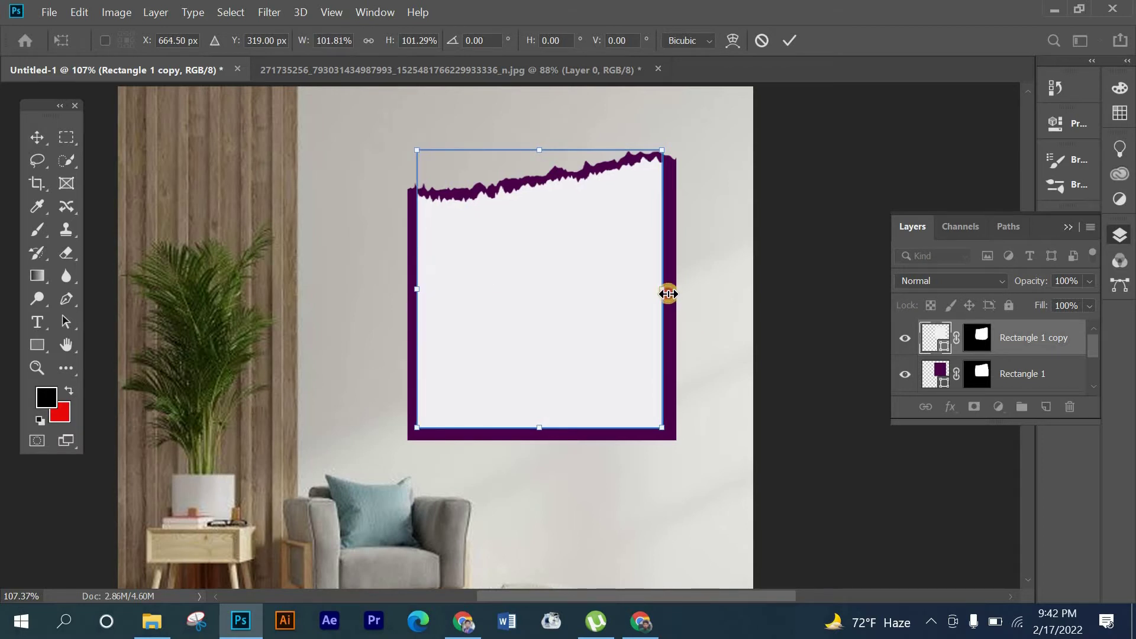
drag(668, 294, 669, 294)
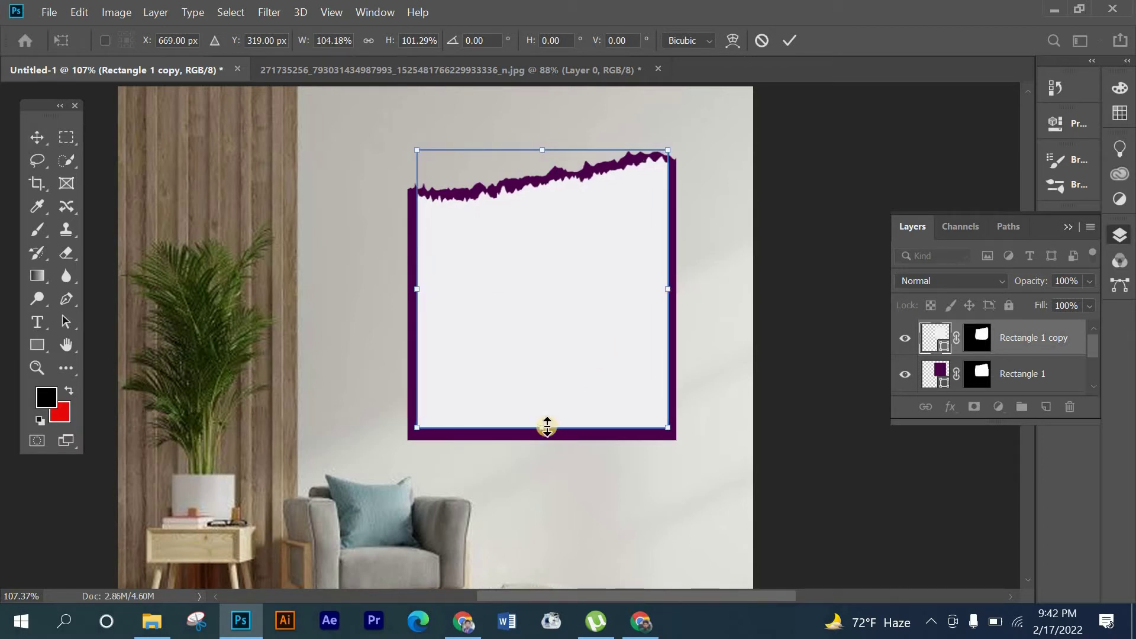
drag(547, 427, 547, 432)
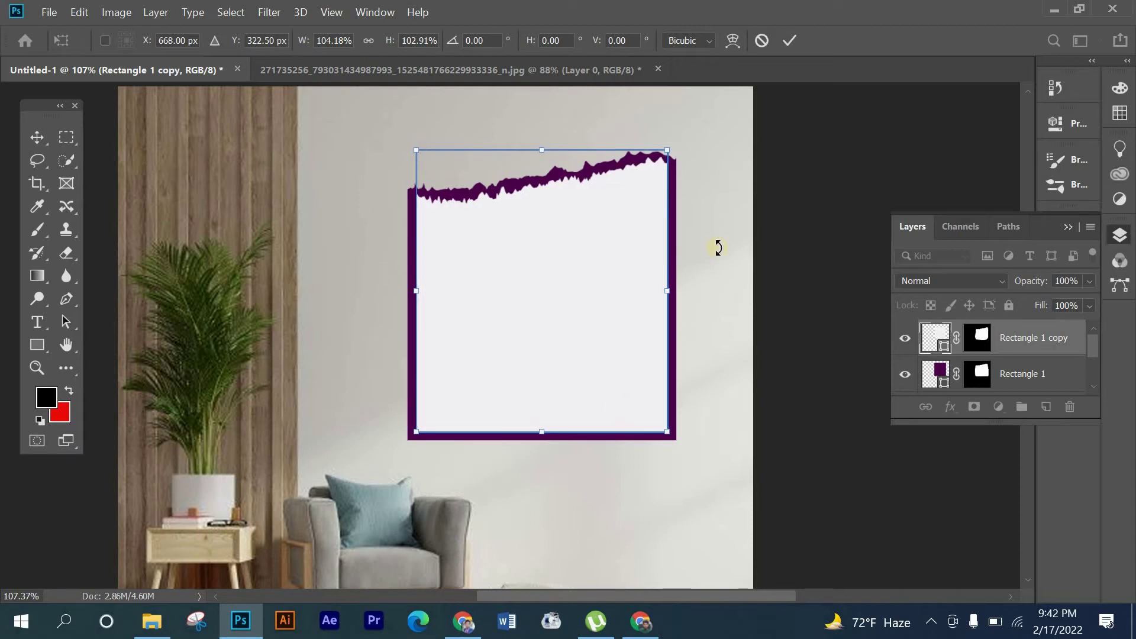
click(793, 39)
Step: Bring the man's photo from its tab into the Untitled-1 mockup as Layer 2
scroll(688, 259, up, 1)
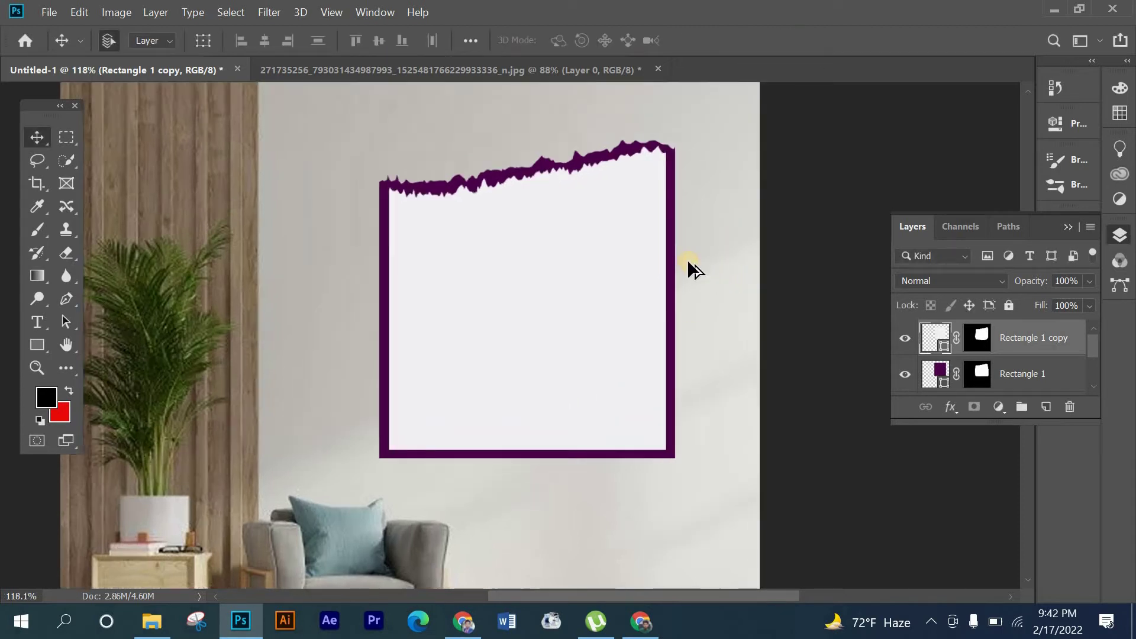
scroll(687, 259, up, 1)
scroll(687, 259, up, 1)
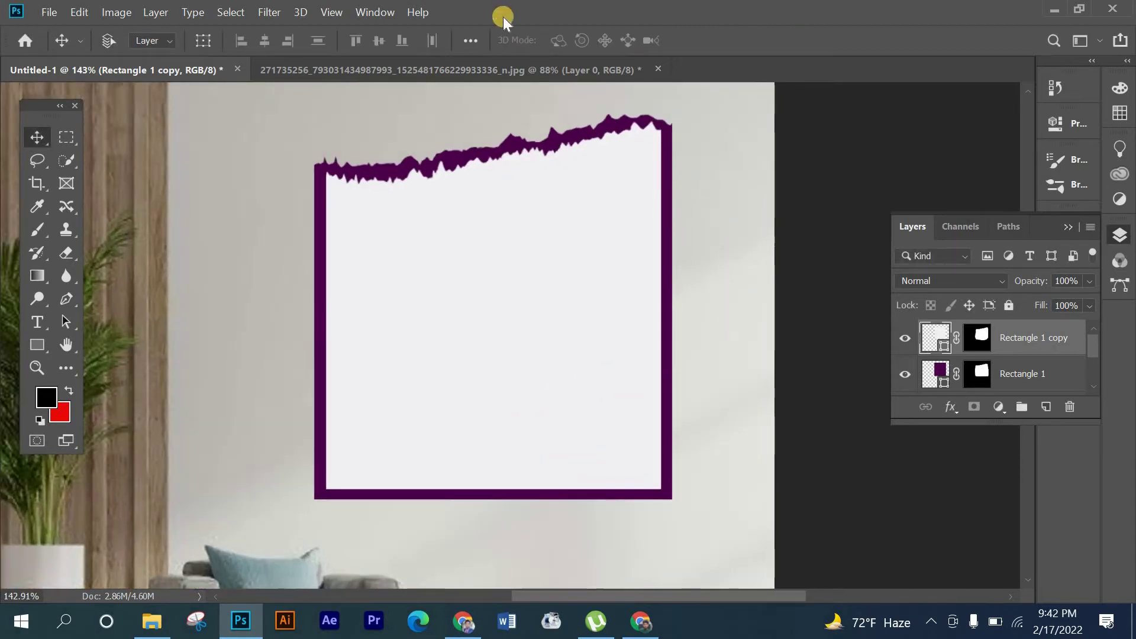
click(410, 69)
mouse_move(598, 261)
mouse_down()
mouse_move(183, 77)
mouse_move(493, 315)
mouse_up()
Step: Scale the photo to about 48.65% and position it over the torn frame
scroll(512, 310, down, 2)
scroll(511, 309, down, 1)
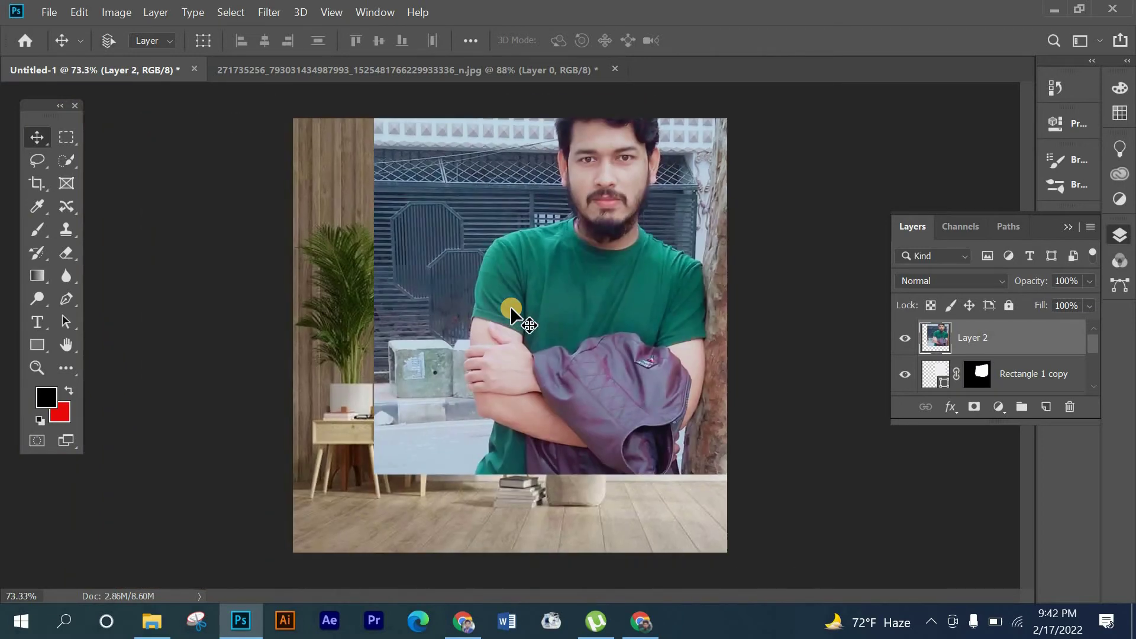
key(ctrl+t)
mouse_move(516, 287)
mouse_down()
mouse_move(469, 347)
mouse_move(471, 328)
mouse_up()
drag(726, 137, 554, 352)
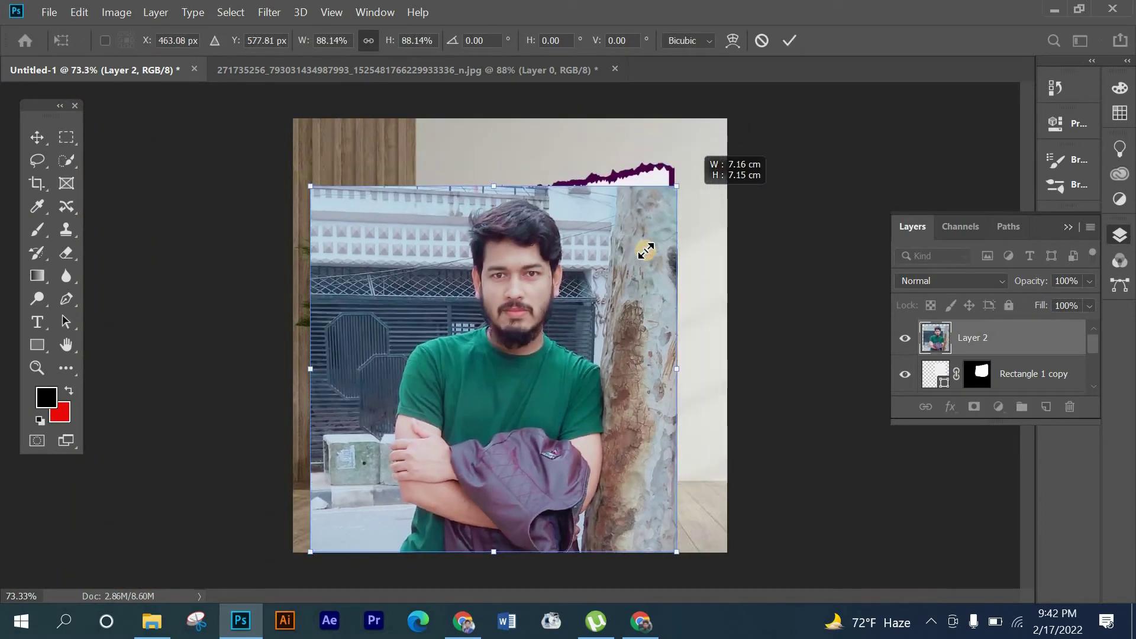
drag(447, 430, 618, 240)
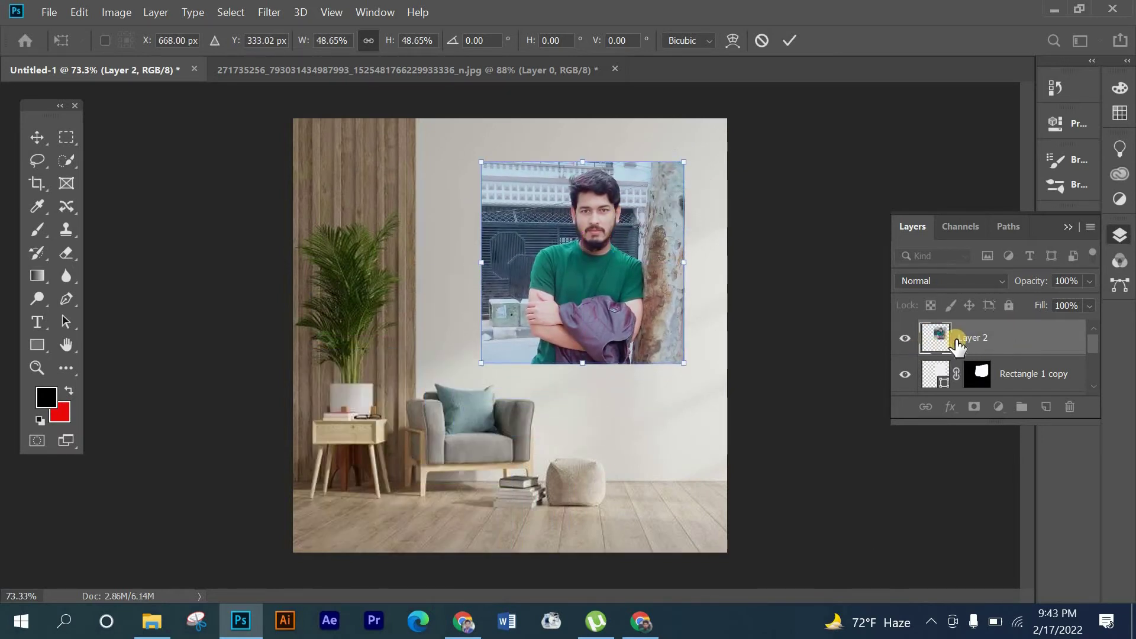
Step: Clip the photo to the torn inner panel and nudge it slightly right within the frame
alt+click(918, 354)
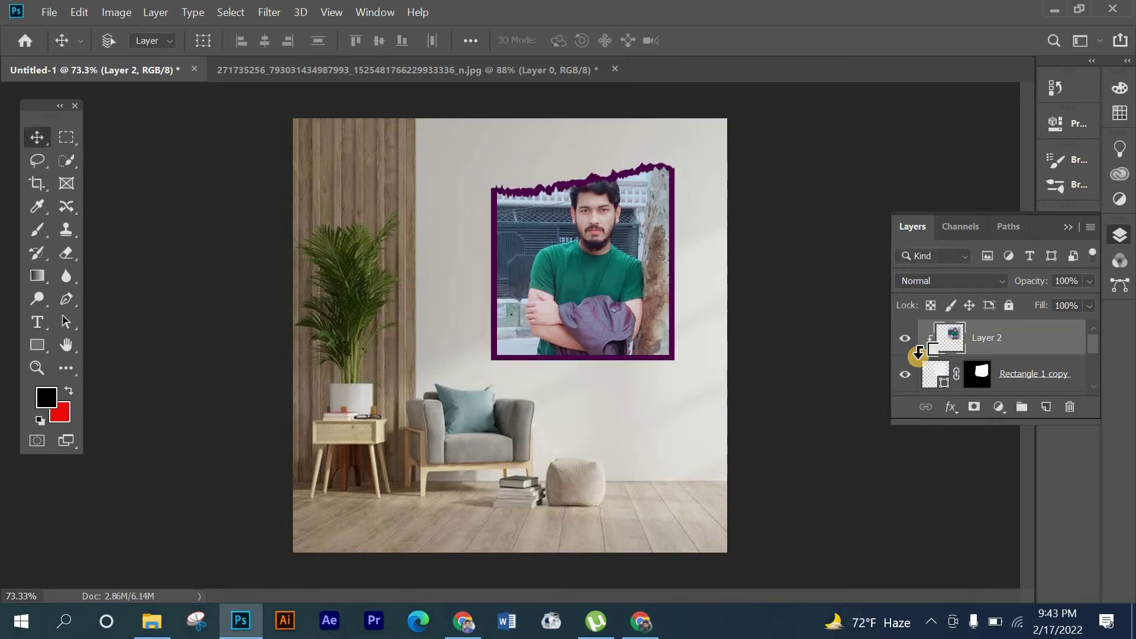
scroll(612, 205, up, 3)
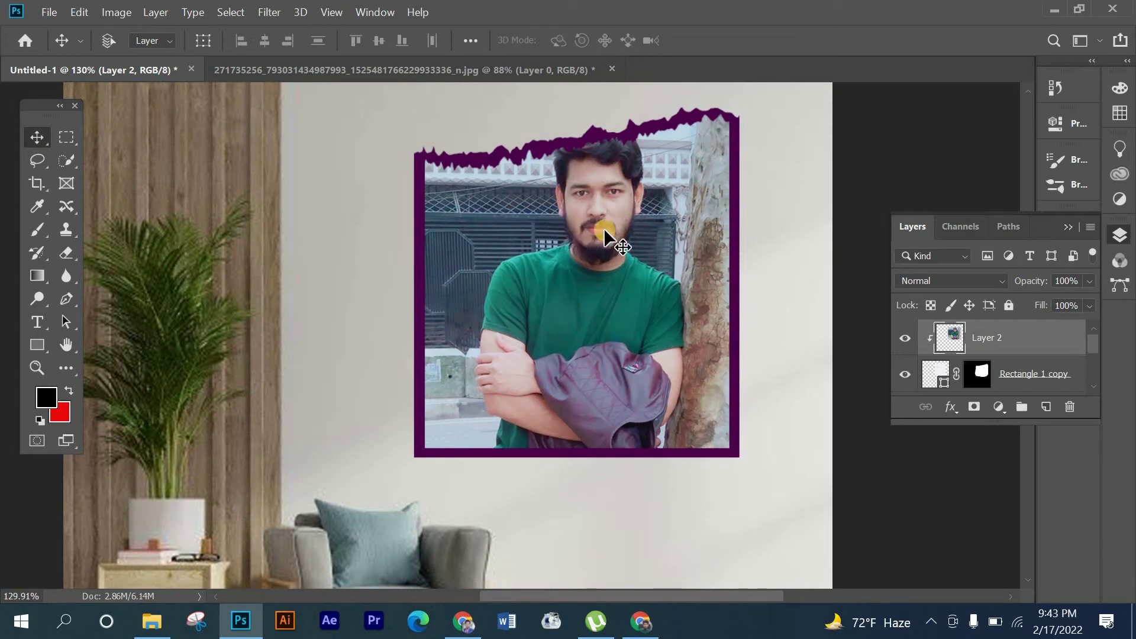
drag(604, 229, 628, 229)
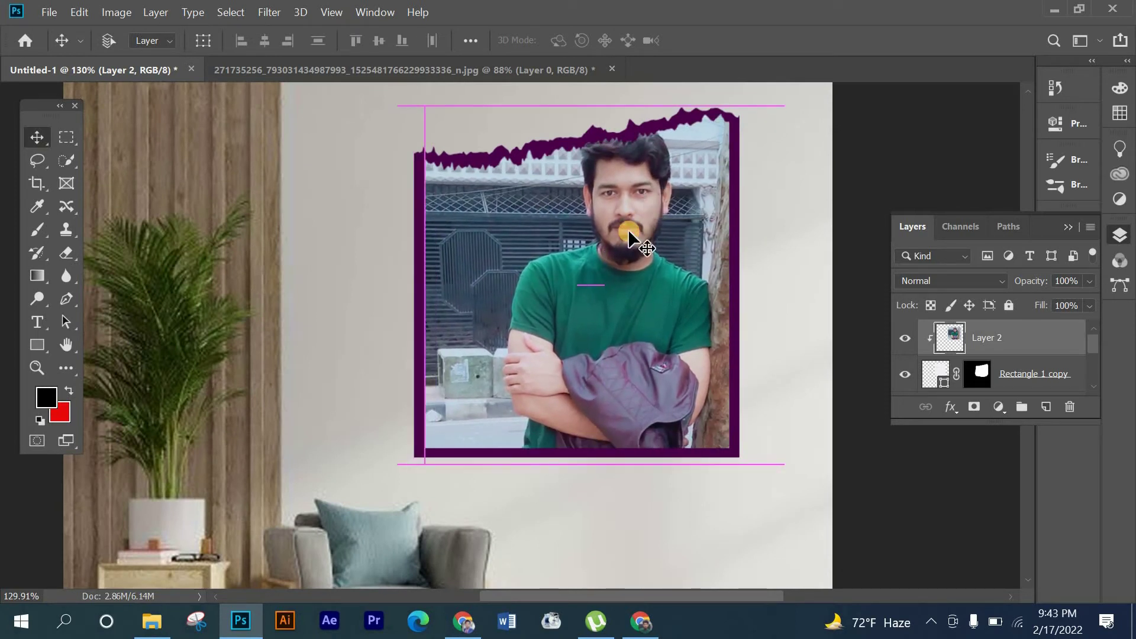
scroll(796, 246, down, 1)
scroll(797, 246, down, 2)
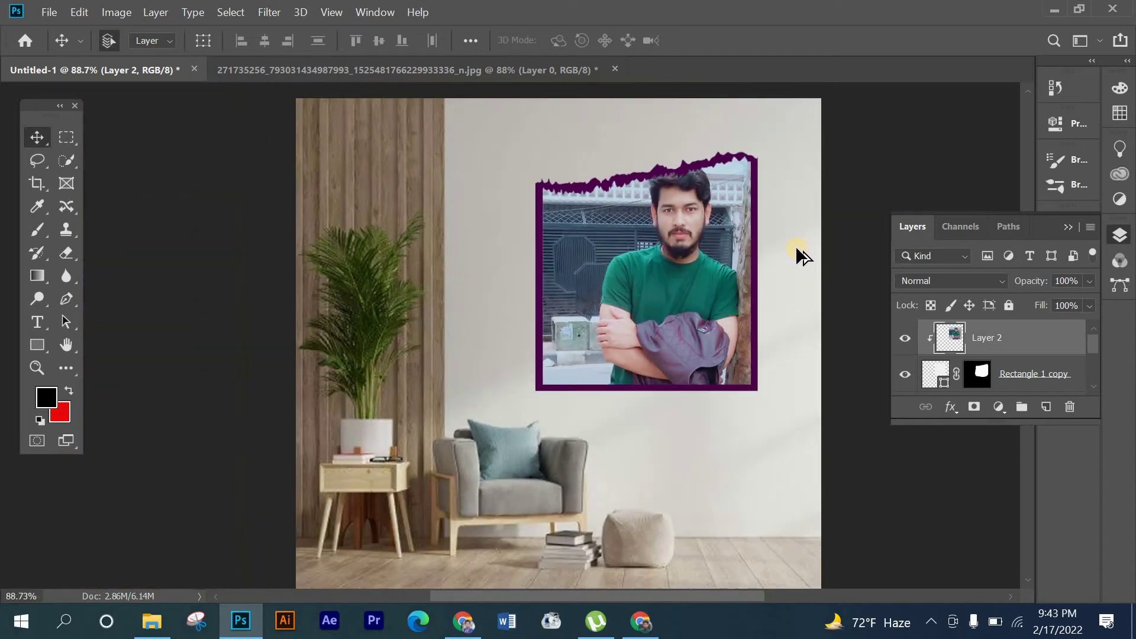
scroll(795, 246, down, 2)
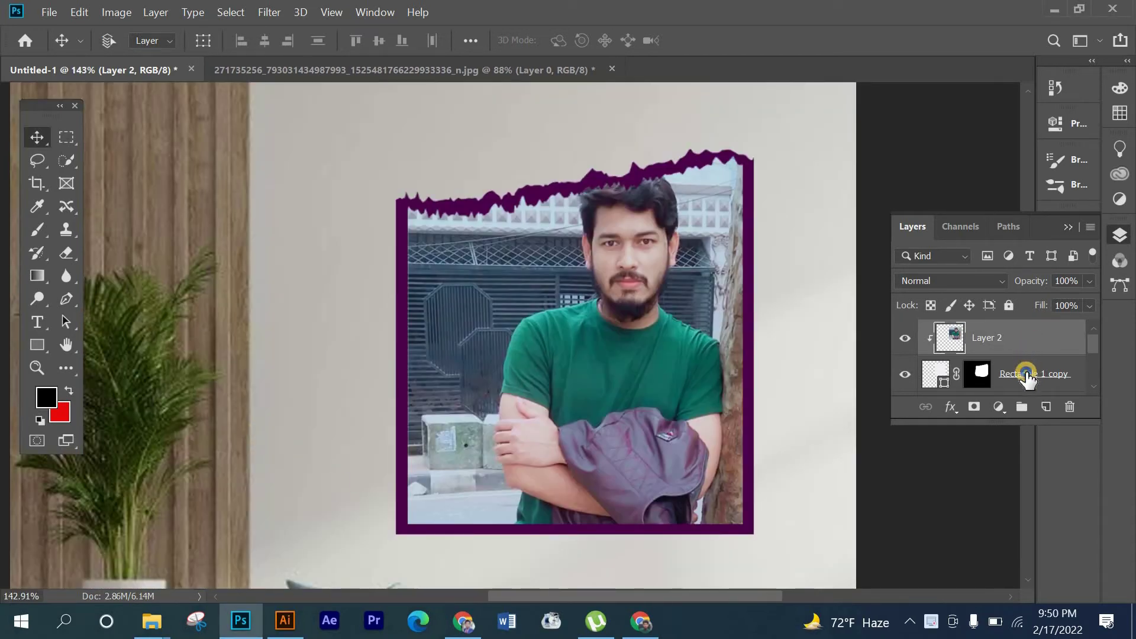
Step: Open Blending Options for Rectangle 1 copy and enable the Stroke effect
right_click(1026, 373)
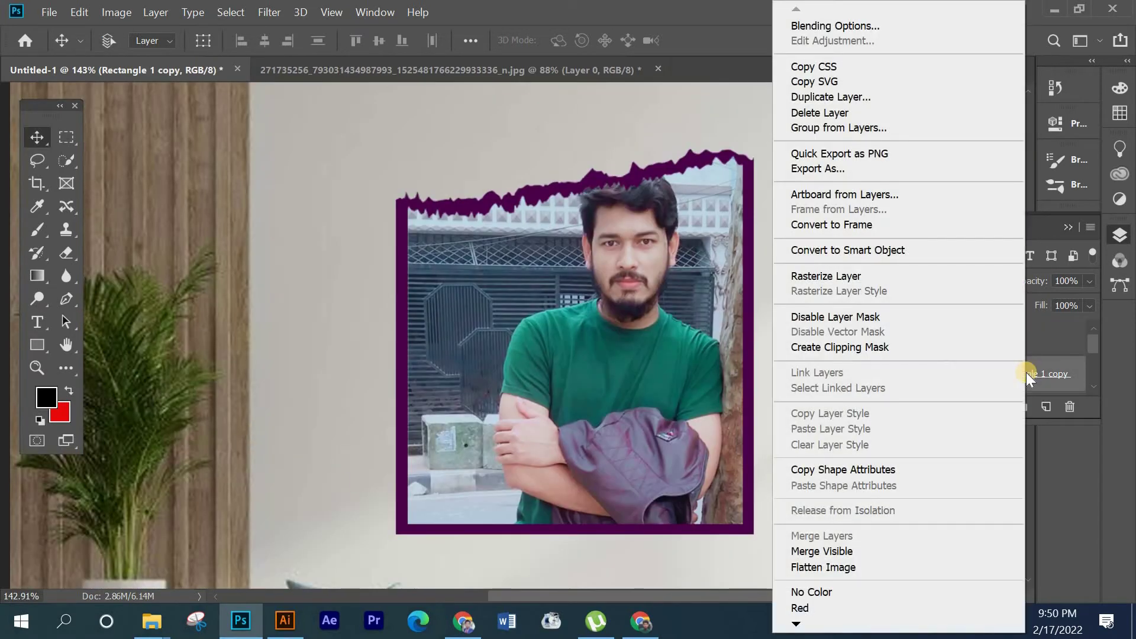
click(1027, 374)
right_click(1028, 374)
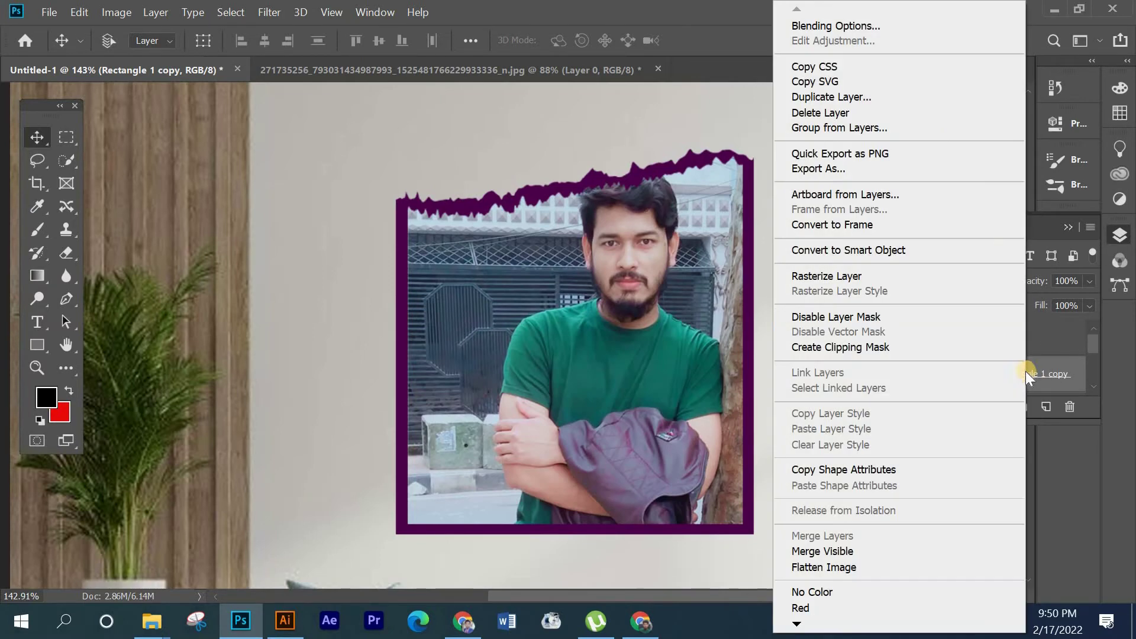
click(914, 23)
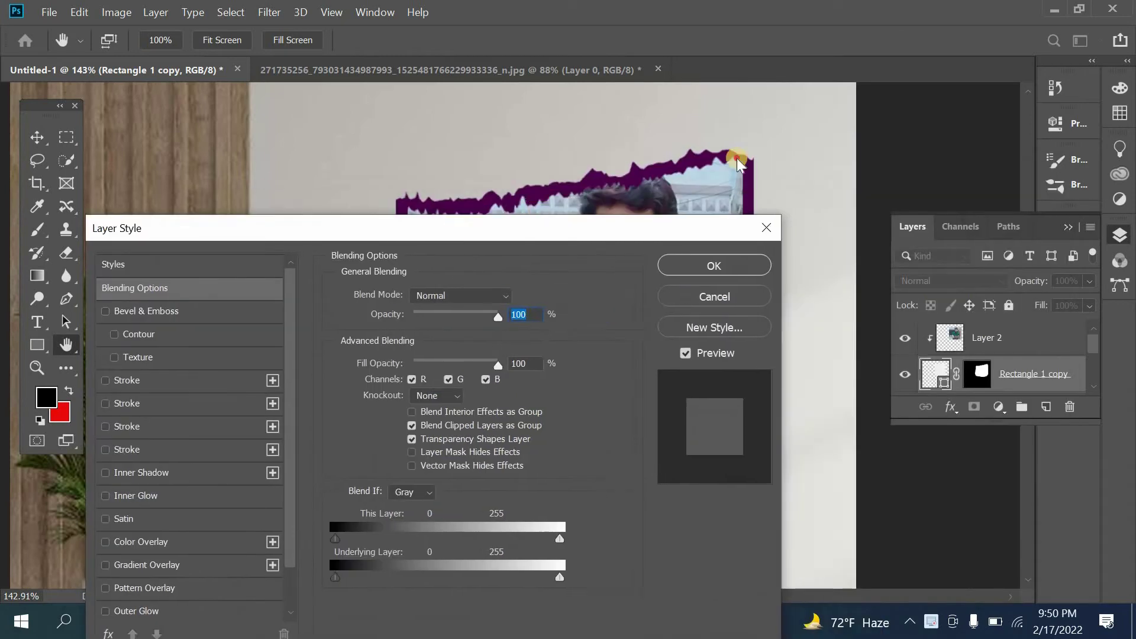
mouse_move(737, 228)
mouse_down()
mouse_move(769, 93)
mouse_move(714, 109)
mouse_up()
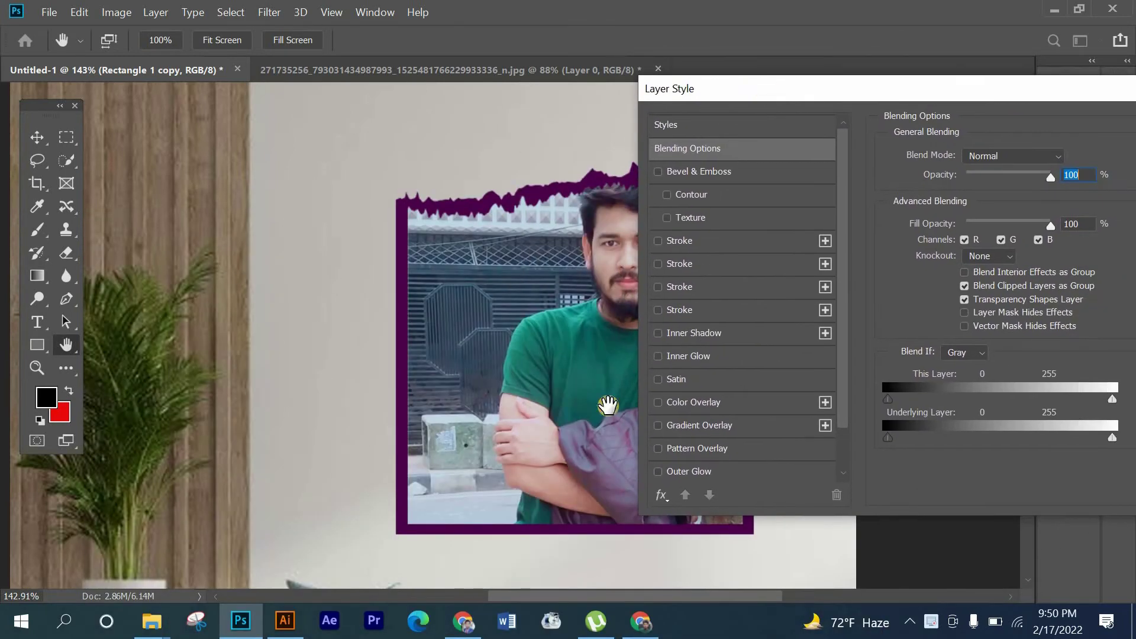
click(658, 240)
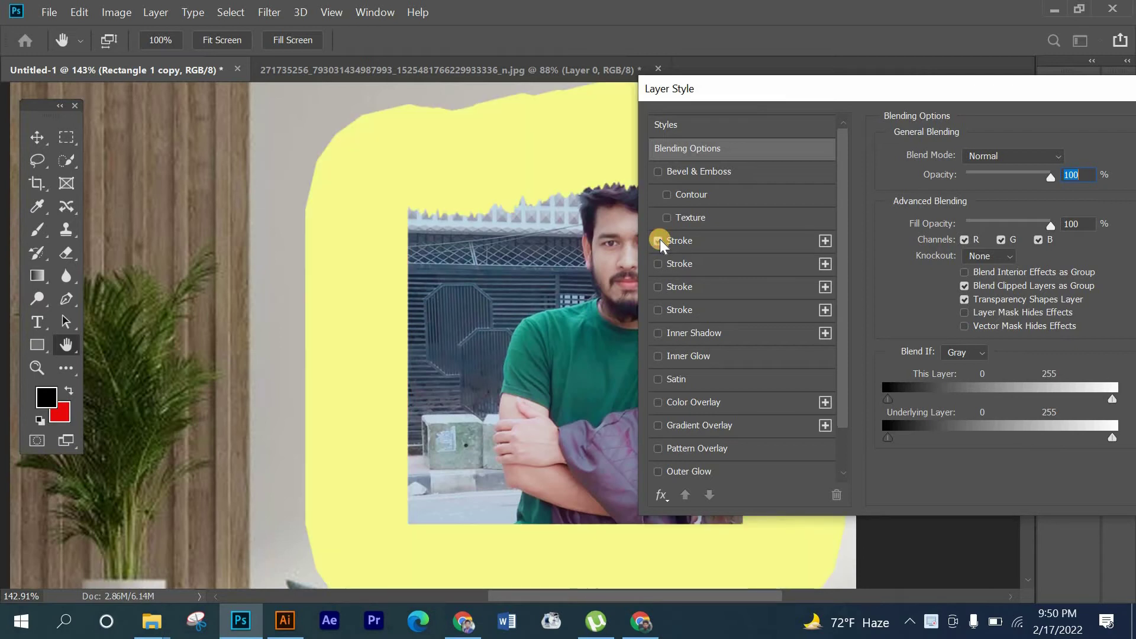
click(745, 243)
Step: Set the stroke to 3 px with near-white colour fcfcf8 and apply it
drag(999, 151, 957, 158)
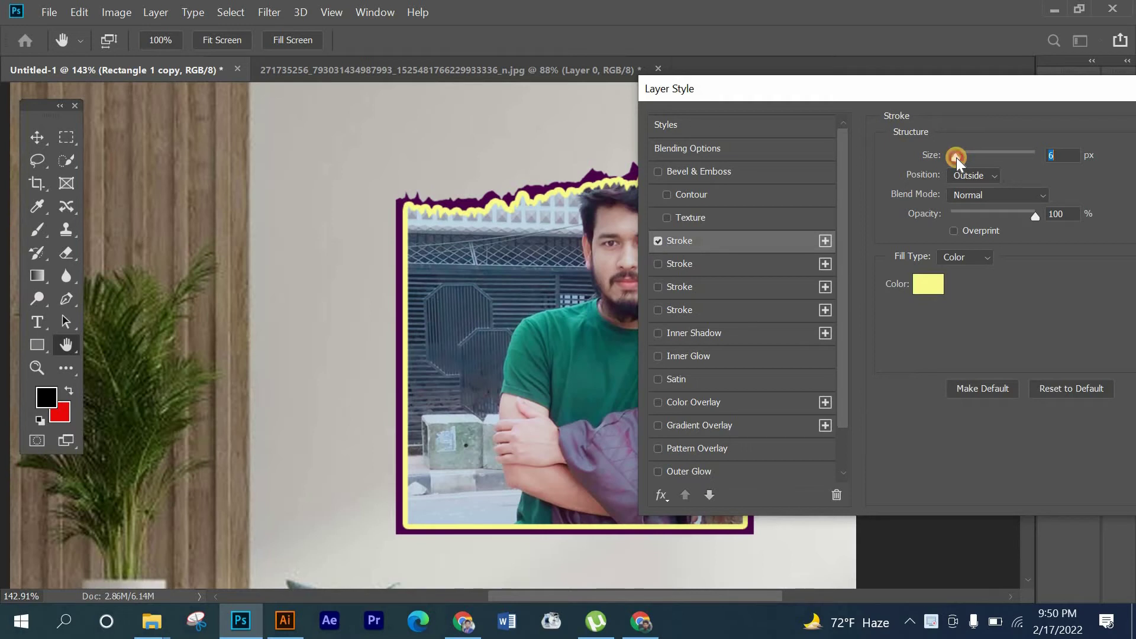
key(Down)
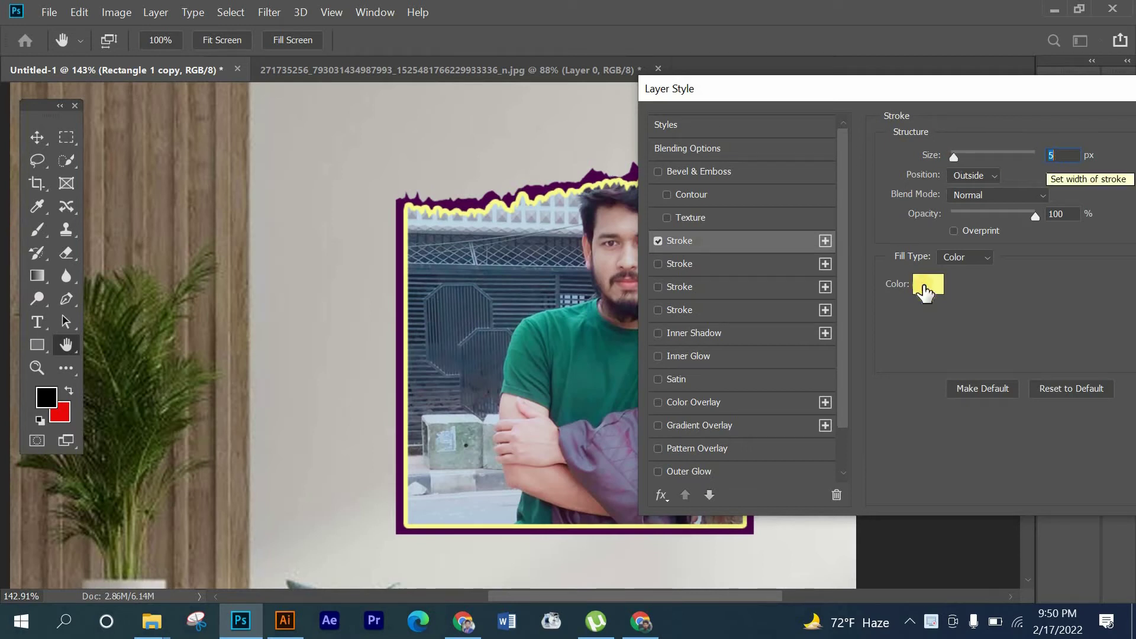
click(928, 284)
click(669, 225)
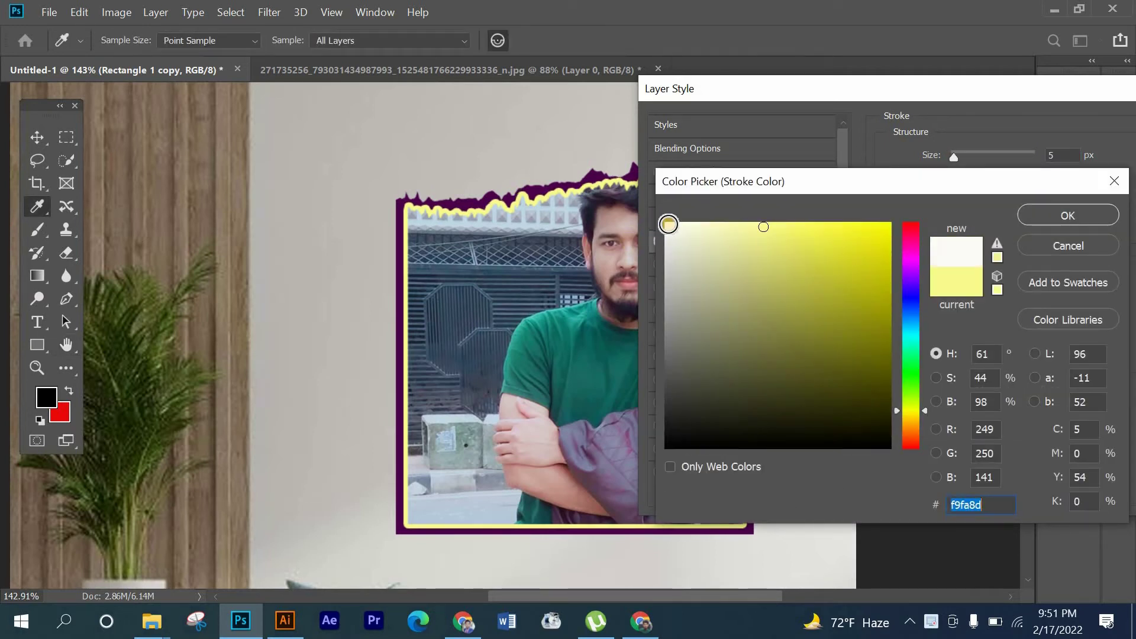
click(1101, 216)
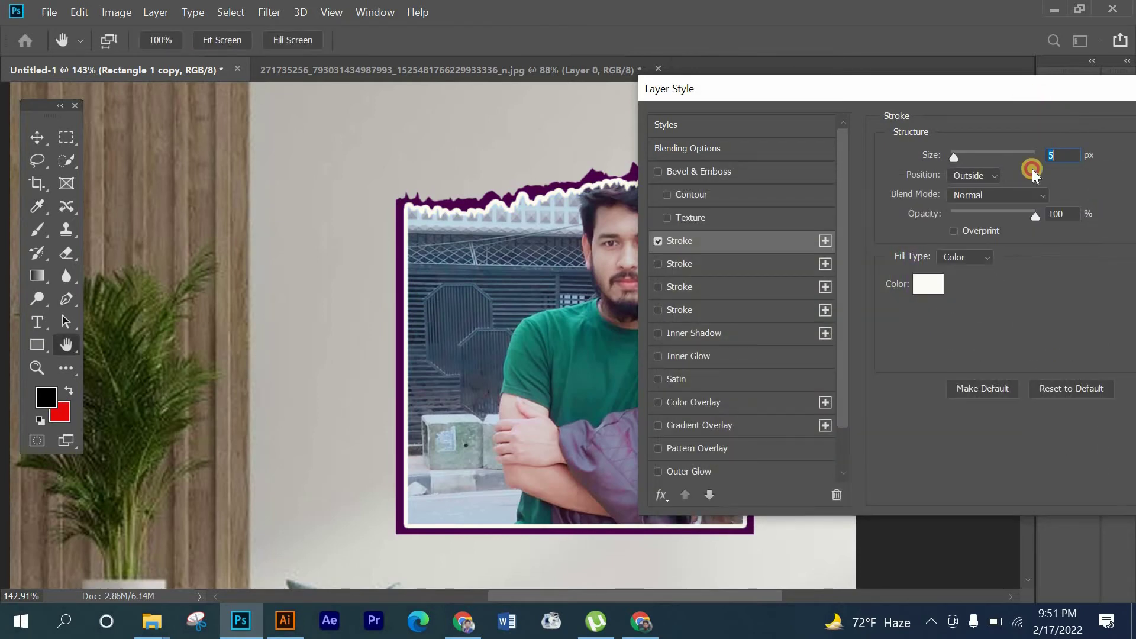
mouse_move(1016, 95)
mouse_down()
mouse_move(1046, 229)
mouse_move(1036, 193)
mouse_up()
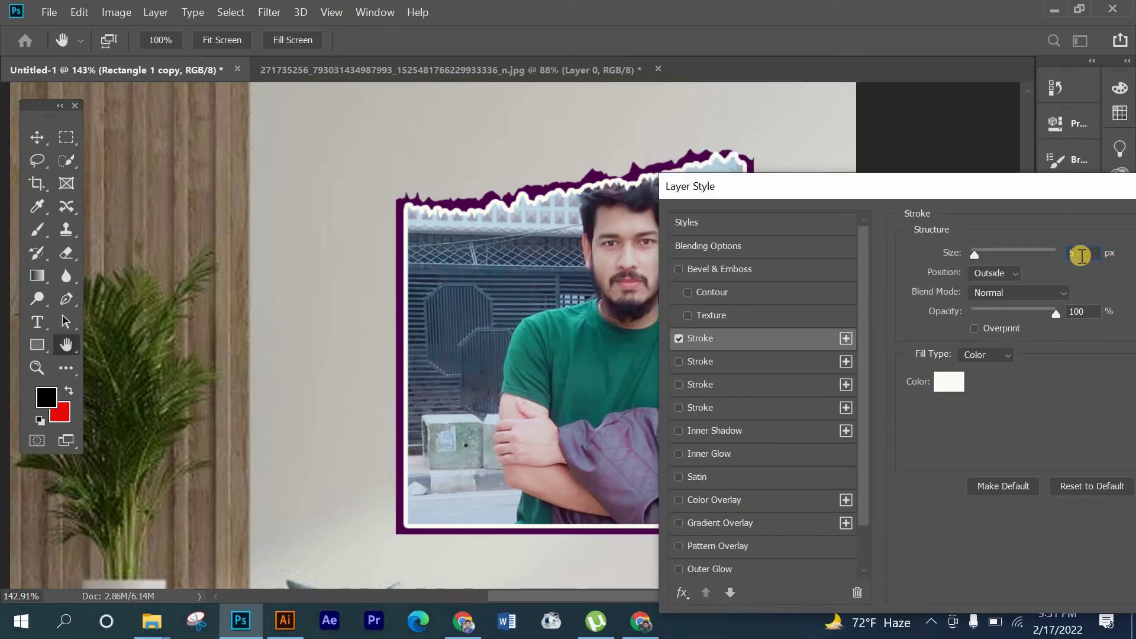
key(Down)
key(Down)
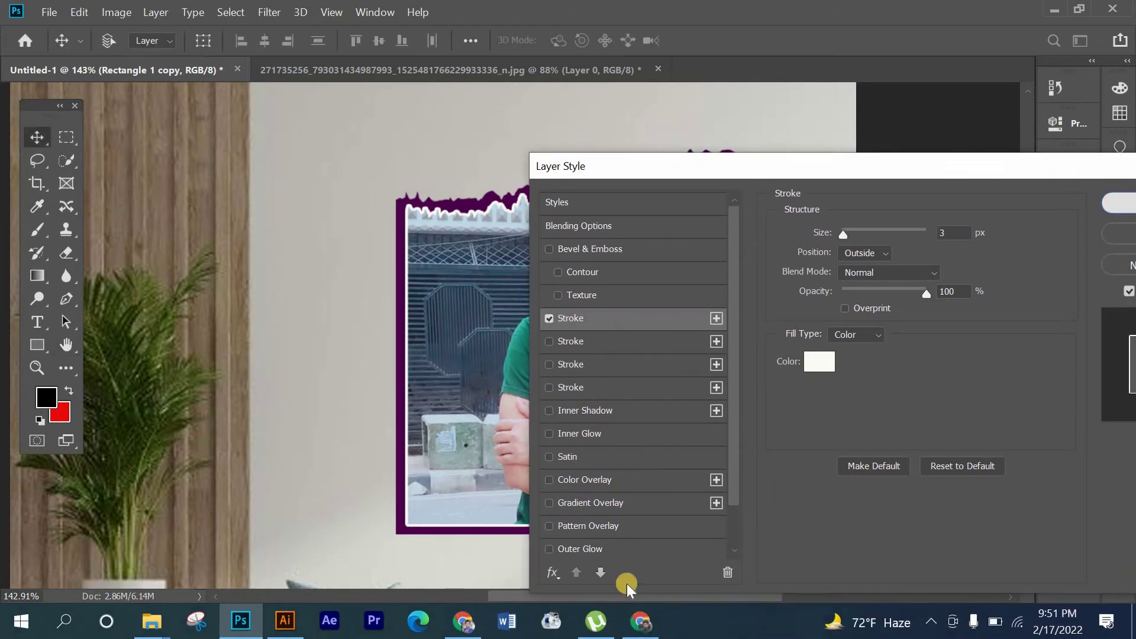
key(Return)
scroll(1009, 367, down, 2)
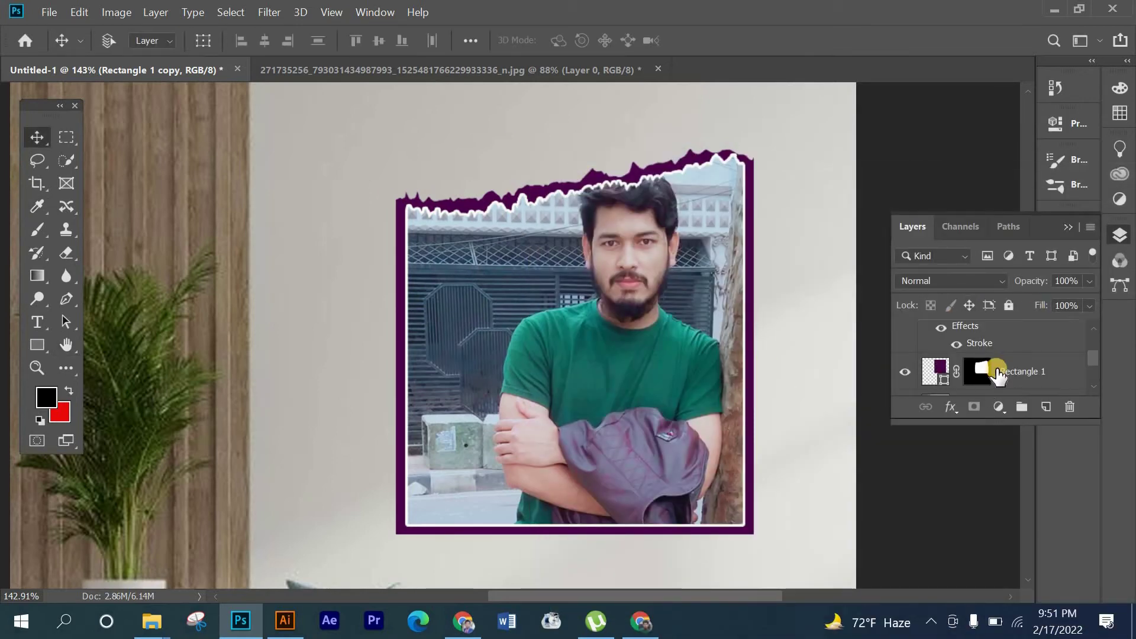
Step: Open the Blending Options for Rectangle 1 and enable the Stroke effect
click(1004, 373)
right_click(1005, 373)
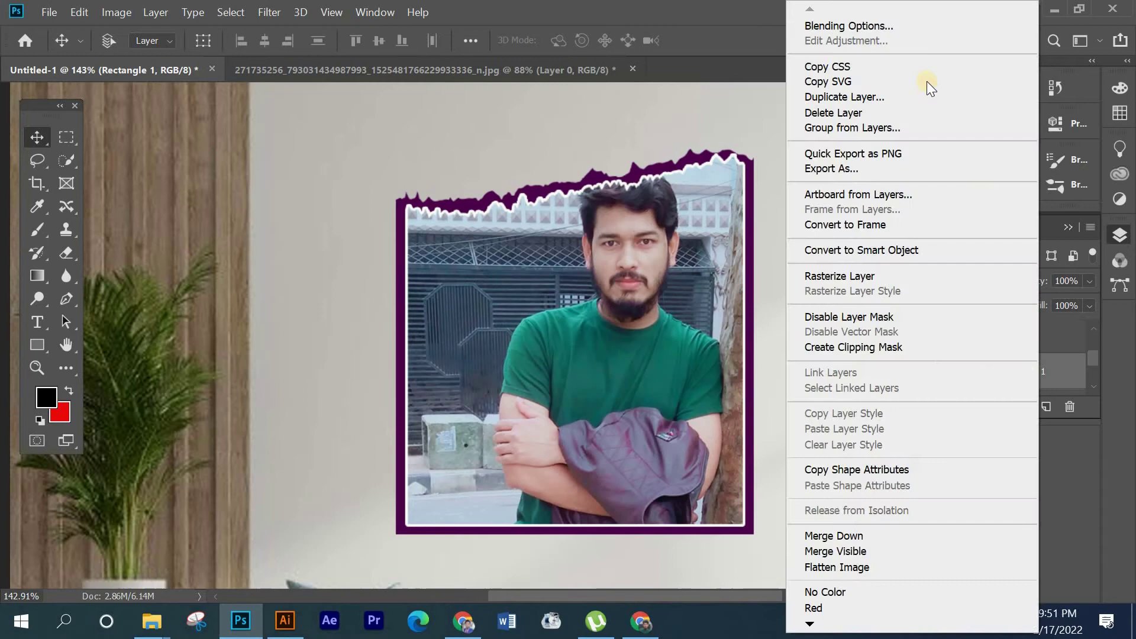
click(922, 26)
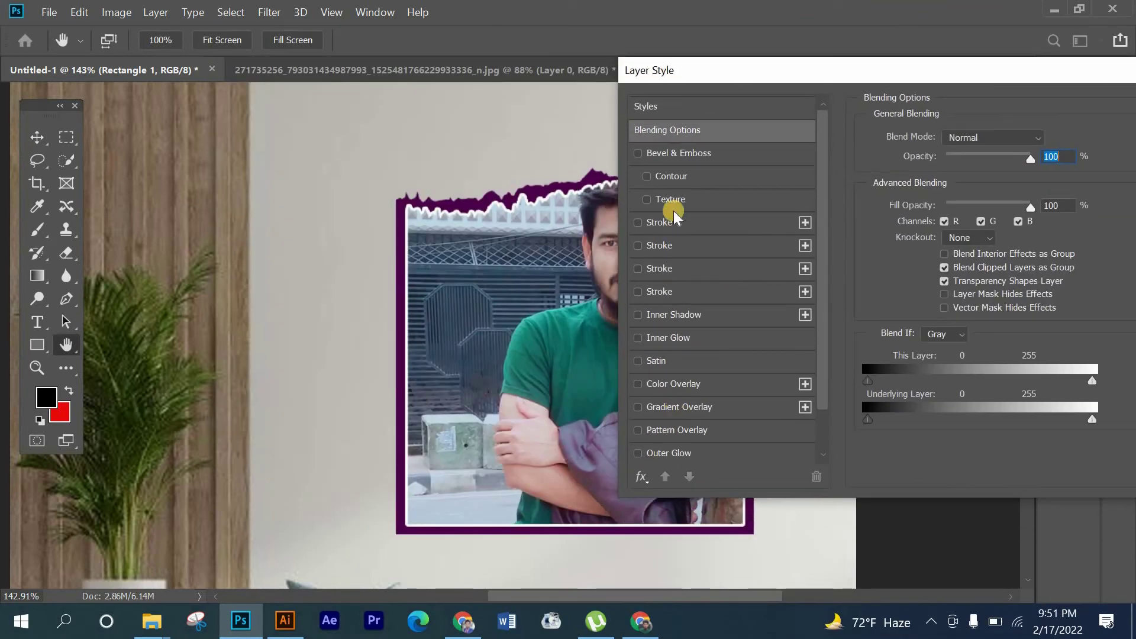
click(686, 229)
Step: Try bright cyan and lime hues for the stroke colour in the Color Picker
click(909, 265)
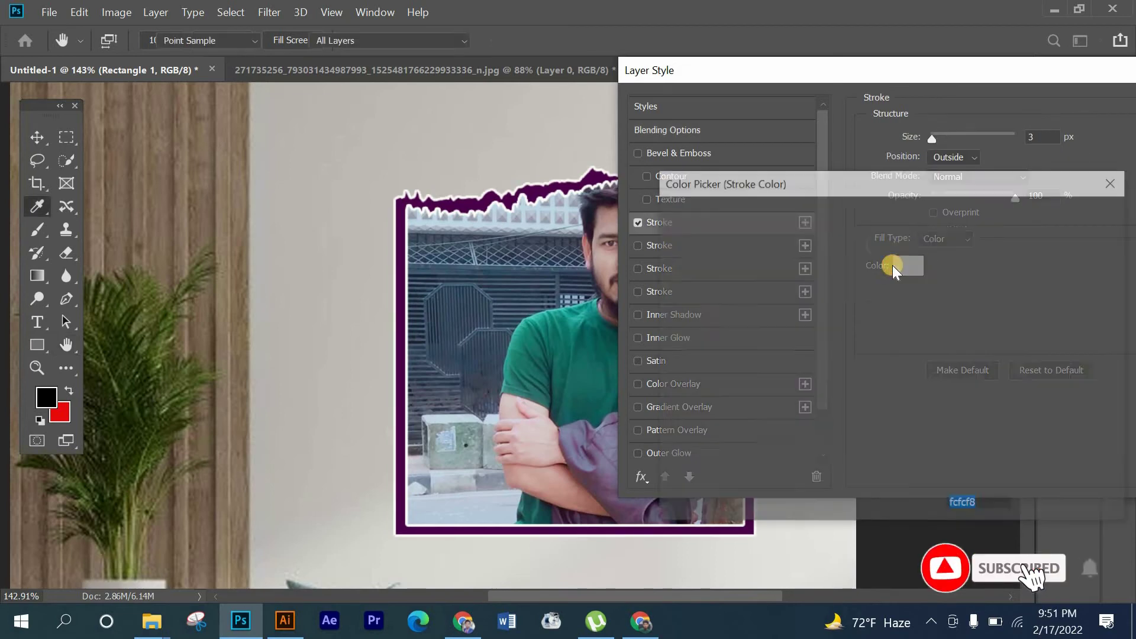
drag(924, 411, 925, 335)
click(834, 231)
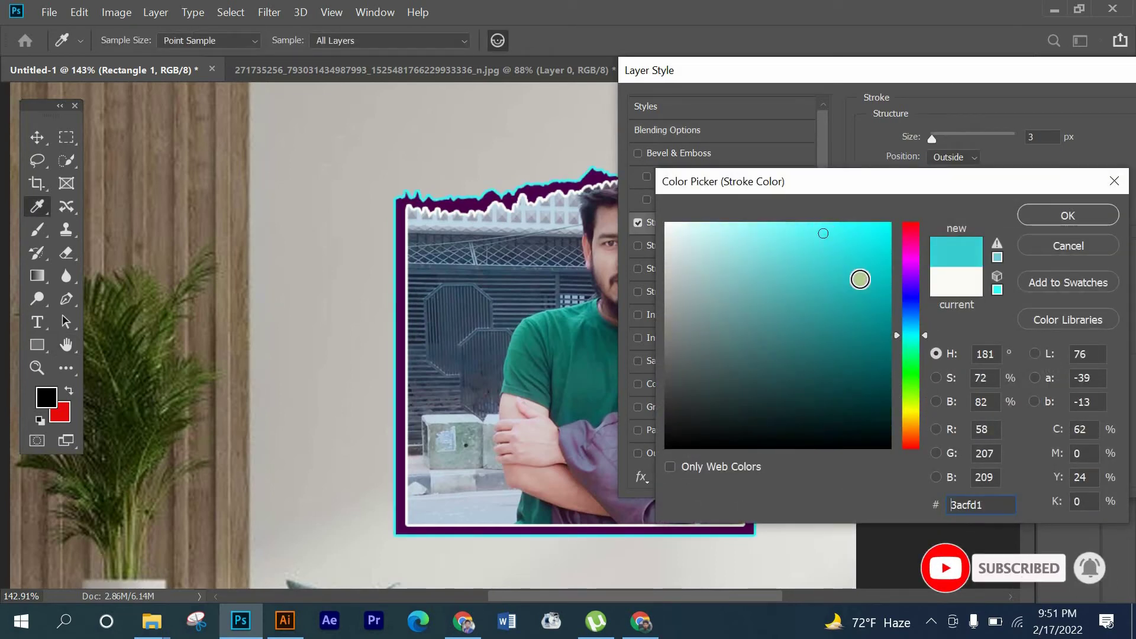
click(879, 230)
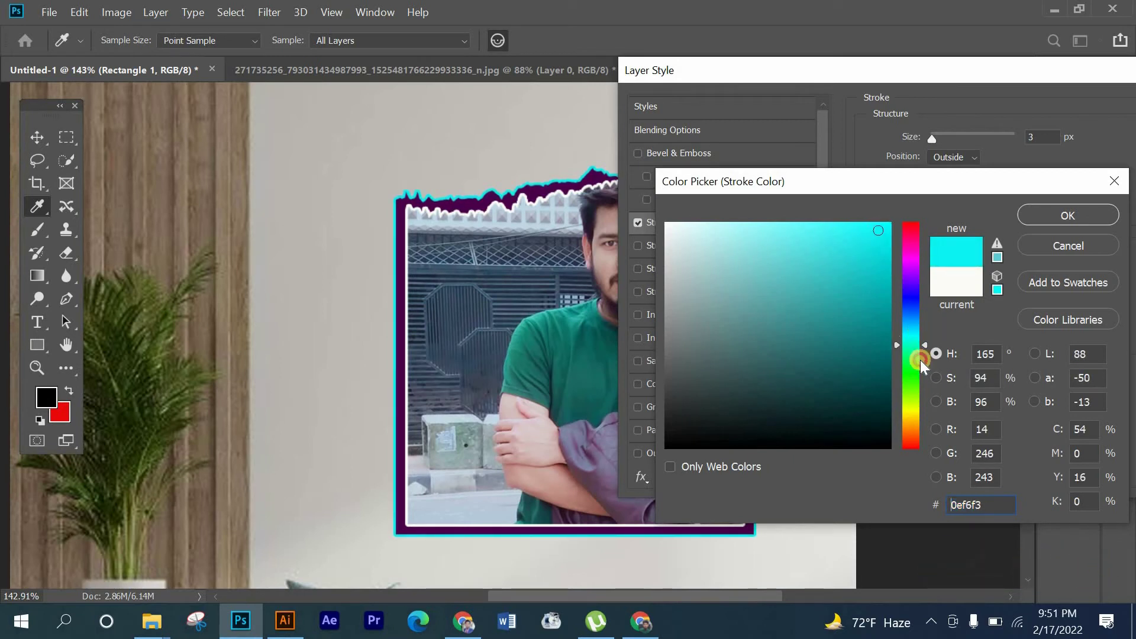
drag(921, 360, 914, 464)
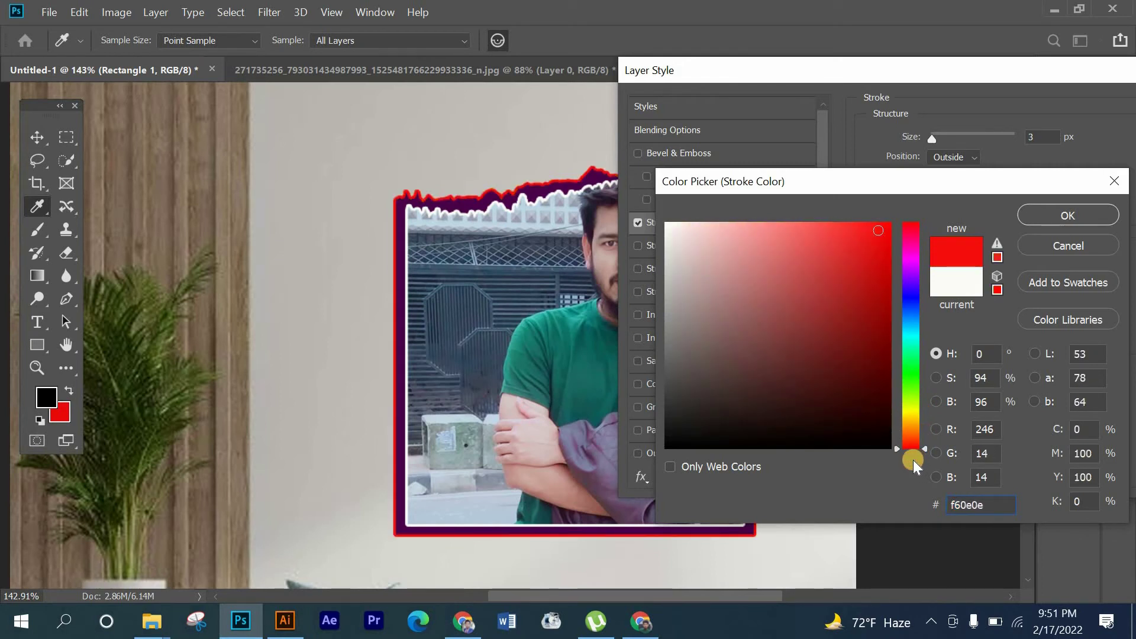
drag(924, 446, 929, 343)
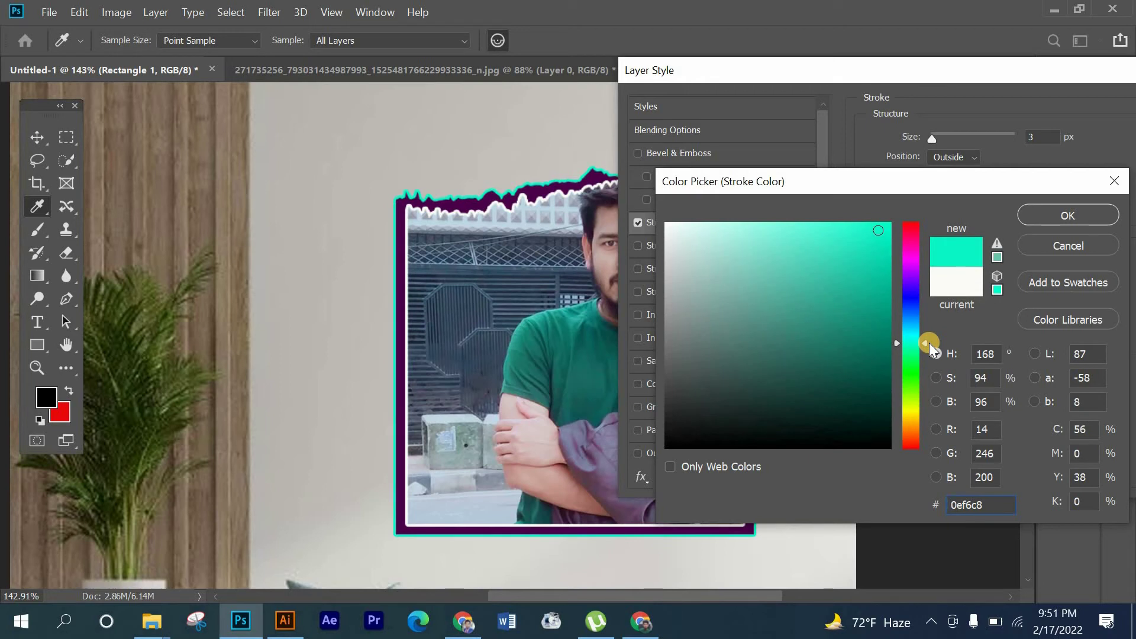
mouse_move(930, 342)
mouse_down()
mouse_move(922, 329)
mouse_move(919, 340)
mouse_up()
Step: Settle on pale cyan #7ffad9 for the stroke and set its width to 6 px
click(905, 413)
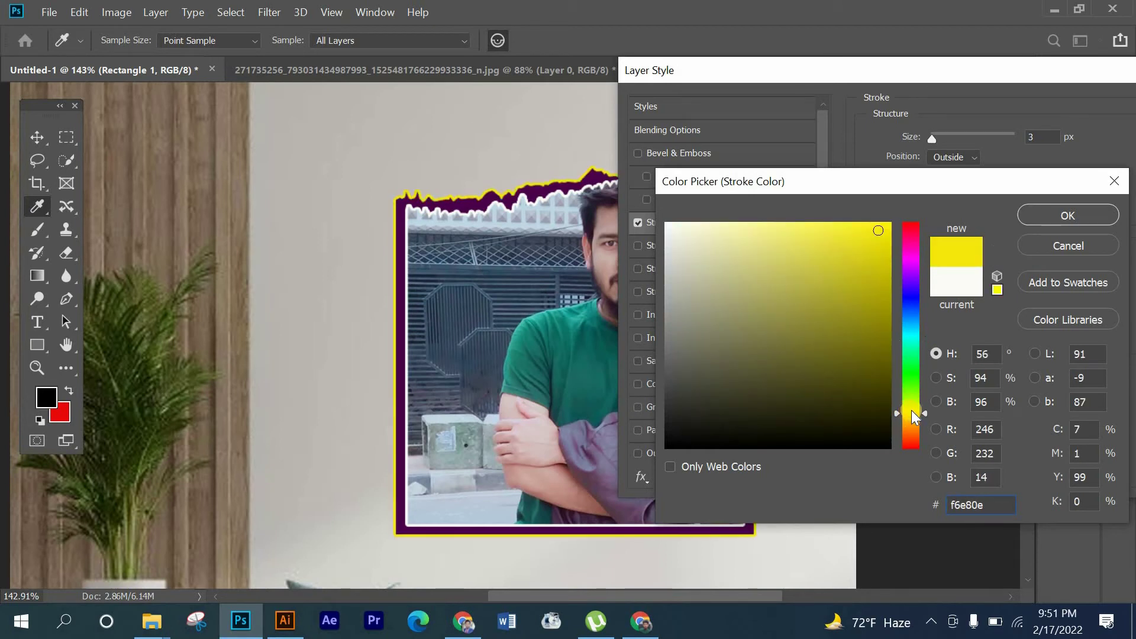
drag(917, 422, 918, 435)
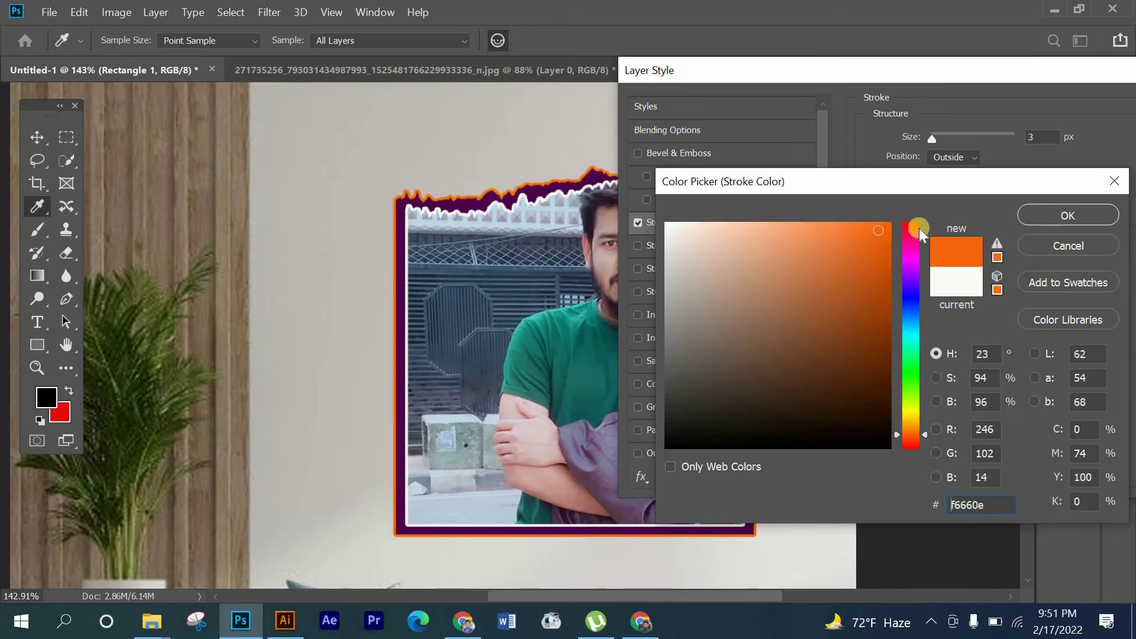
drag(911, 225, 912, 355)
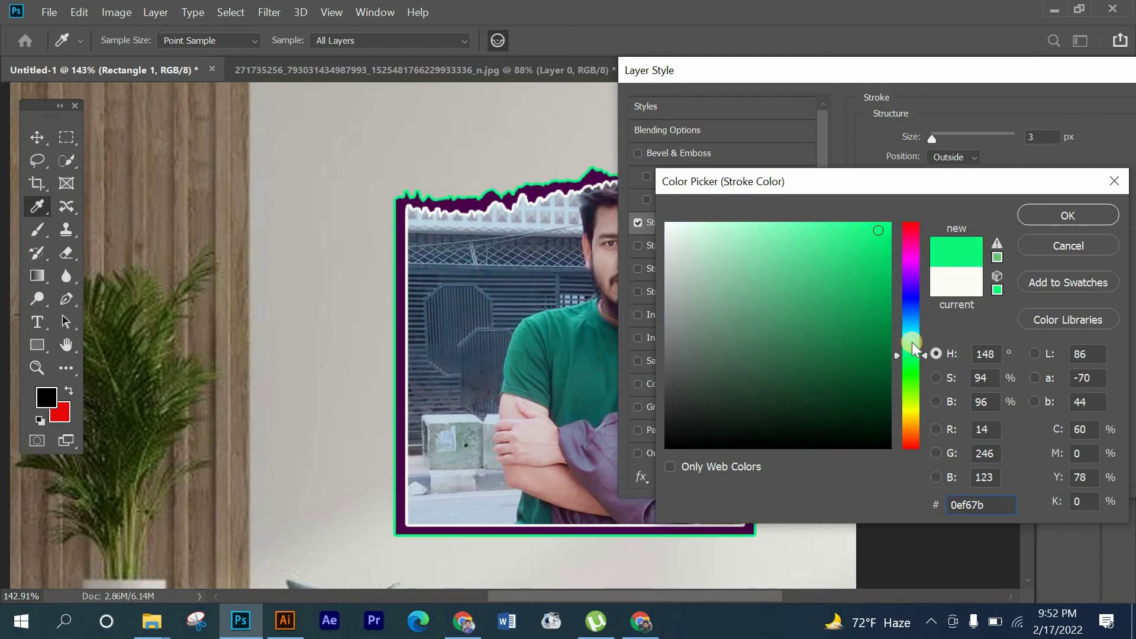
drag(913, 343, 913, 348)
drag(872, 221, 771, 226)
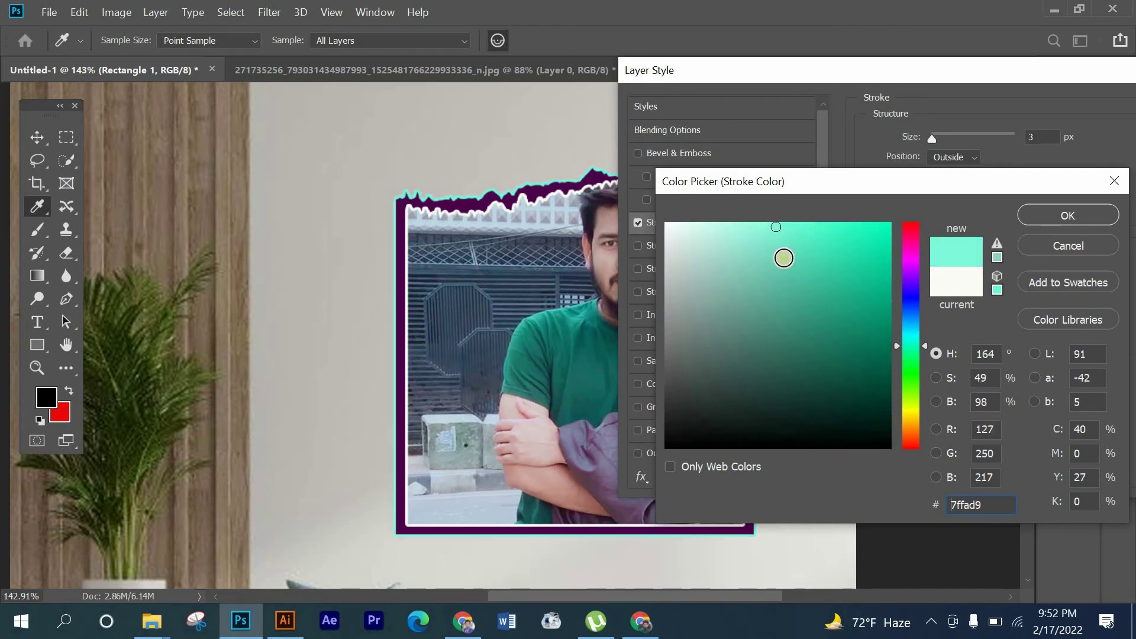
click(1035, 223)
key(Up)
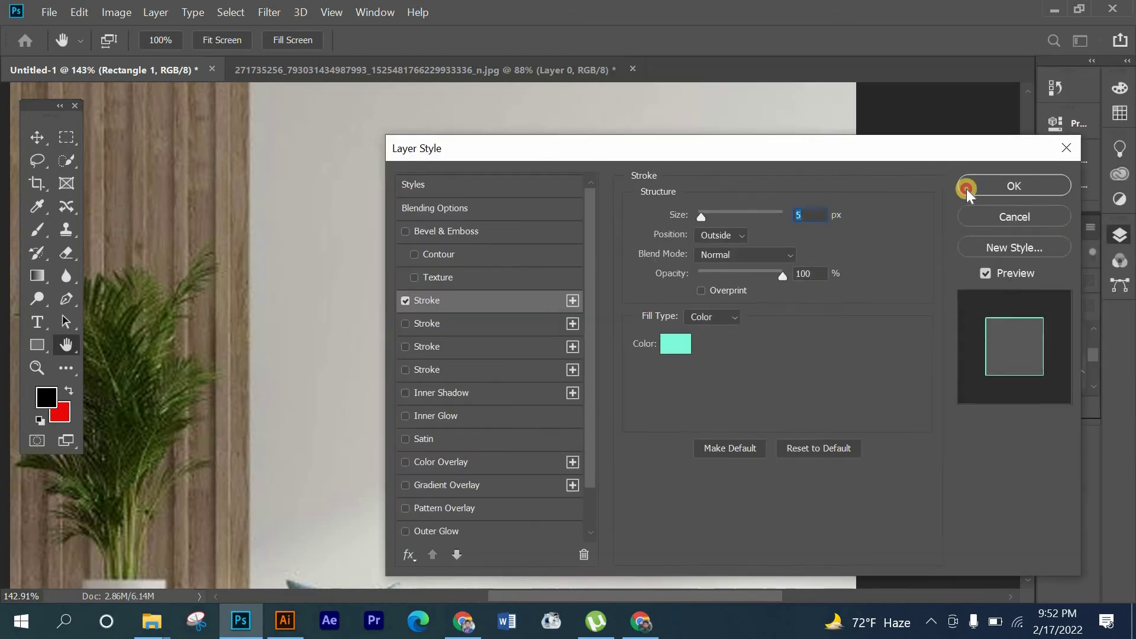
click(1017, 183)
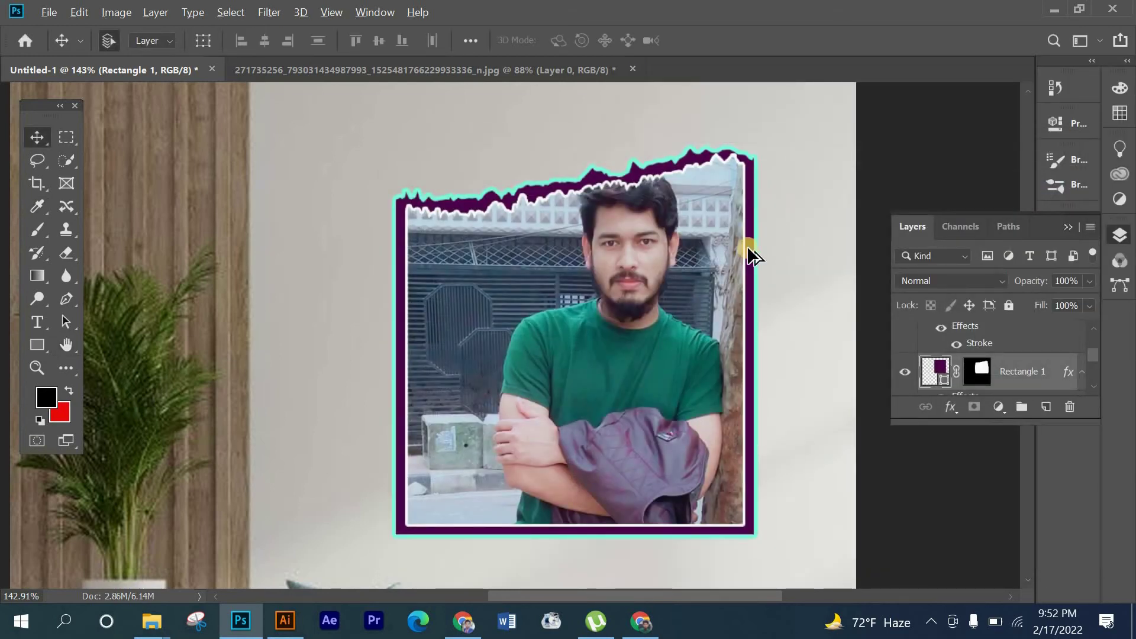
scroll(747, 246, down, 2)
scroll(747, 246, down, 1)
scroll(553, 137, up, 1)
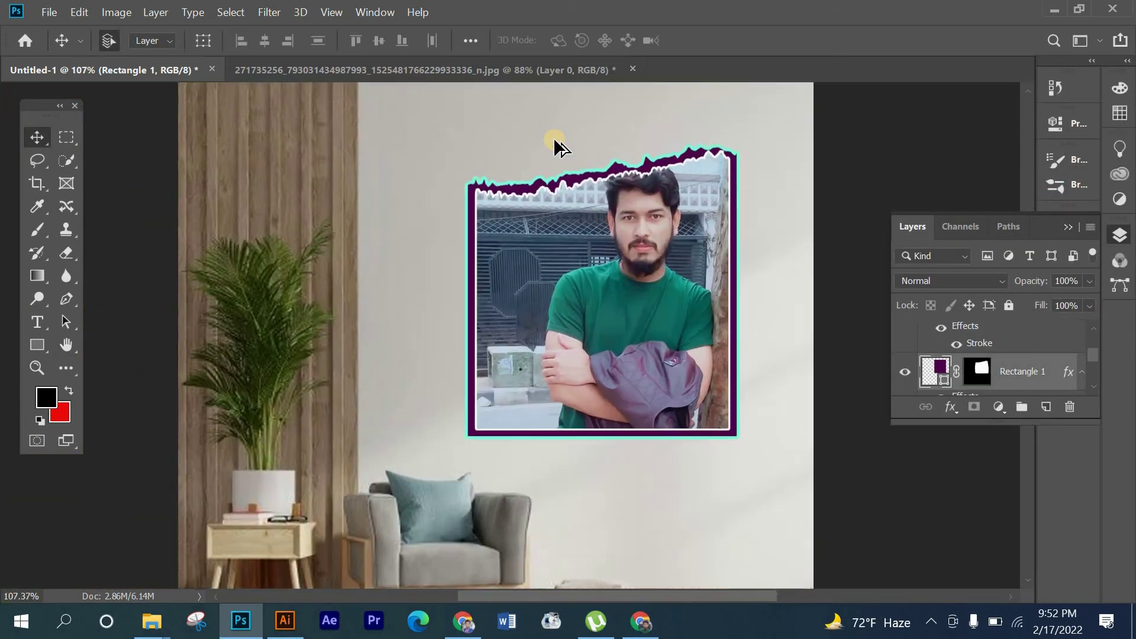
scroll(552, 138, up, 1)
scroll(555, 141, down, 1)
scroll(554, 141, up, 1)
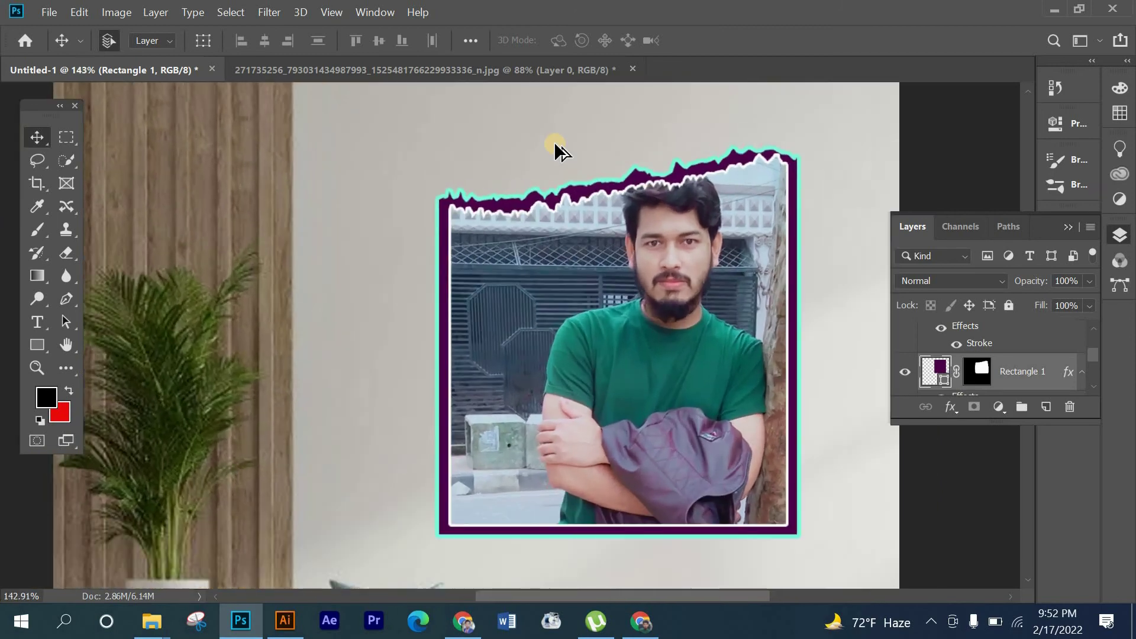
scroll(817, 186, down, 1)
scroll(819, 172, up, 1)
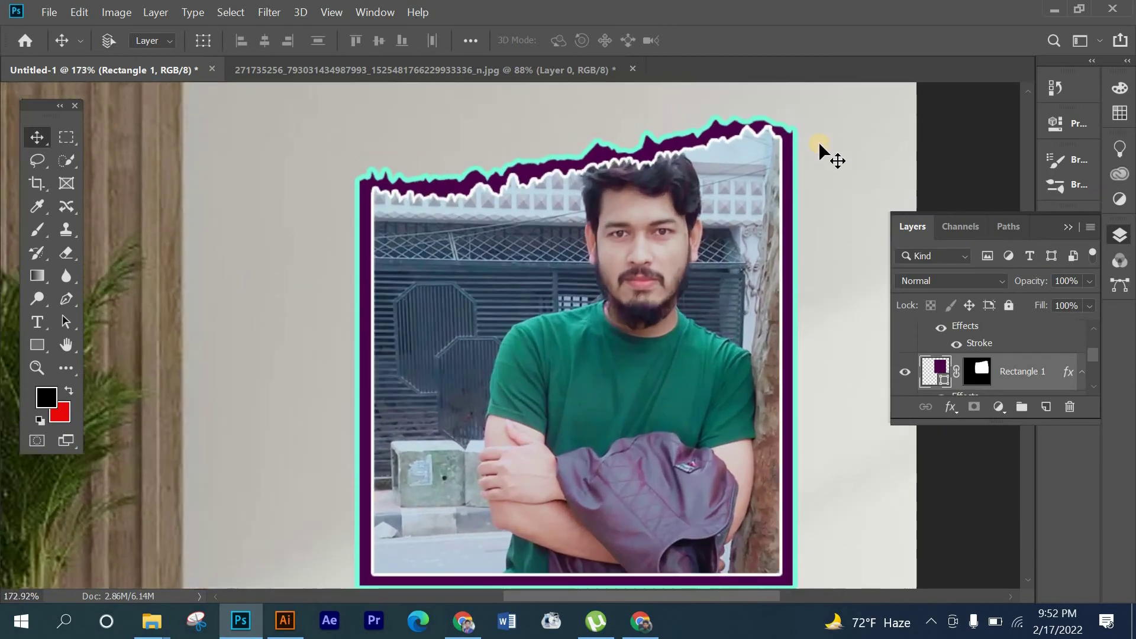
scroll(820, 148, down, 1)
scroll(820, 148, down, 1)
scroll(819, 148, down, 1)
scroll(820, 148, down, 1)
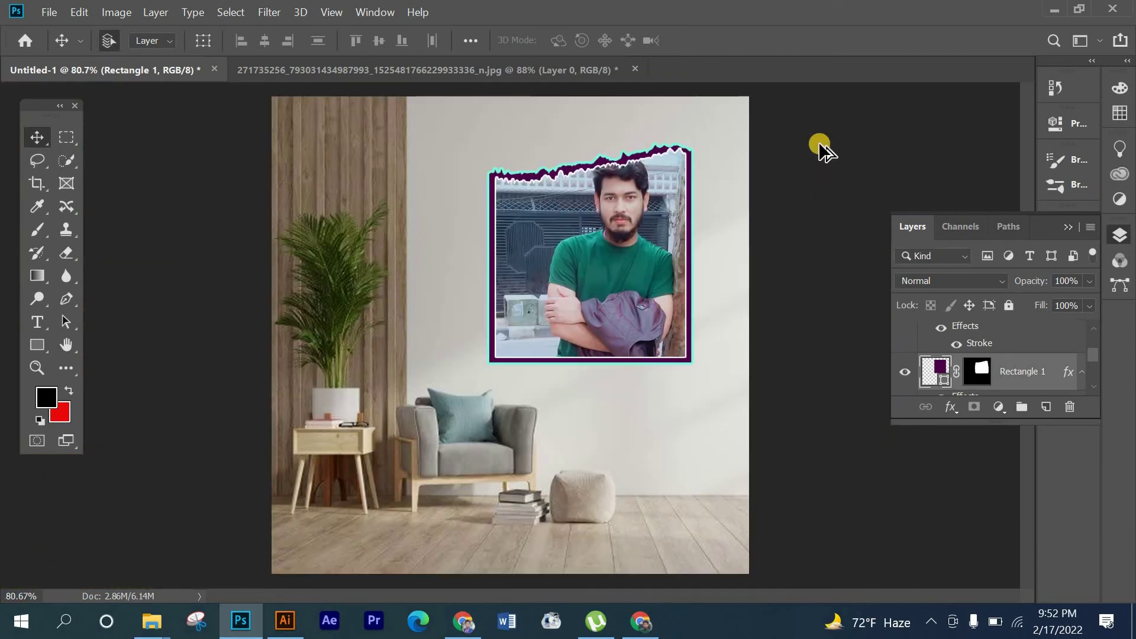
scroll(749, 186, down, 1)
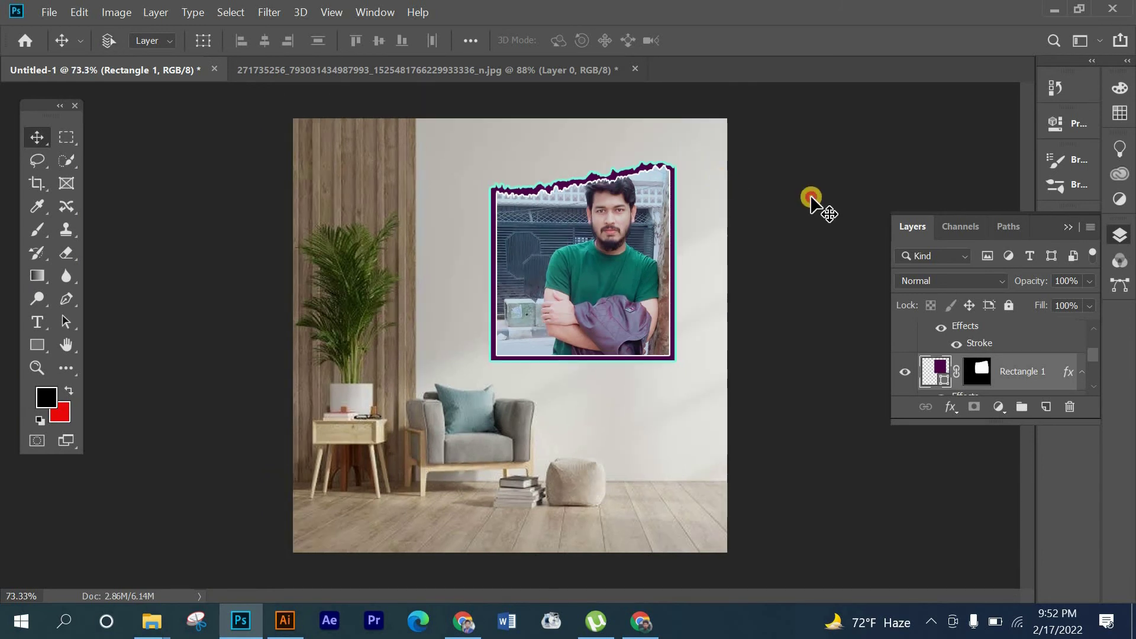
scroll(1030, 364, up, 2)
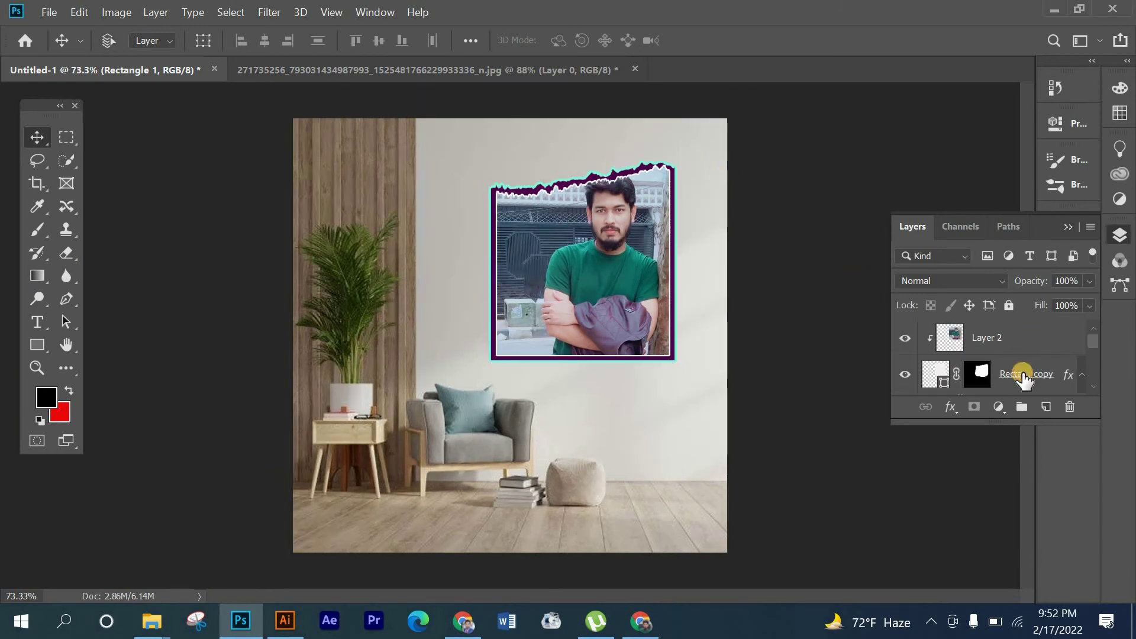
Step: Select Layer 2 together with the frame layers and group them with Ctrl+G
key(alt+bracketright)
key(alt+bracketright)
ctrl+click(1020, 337)
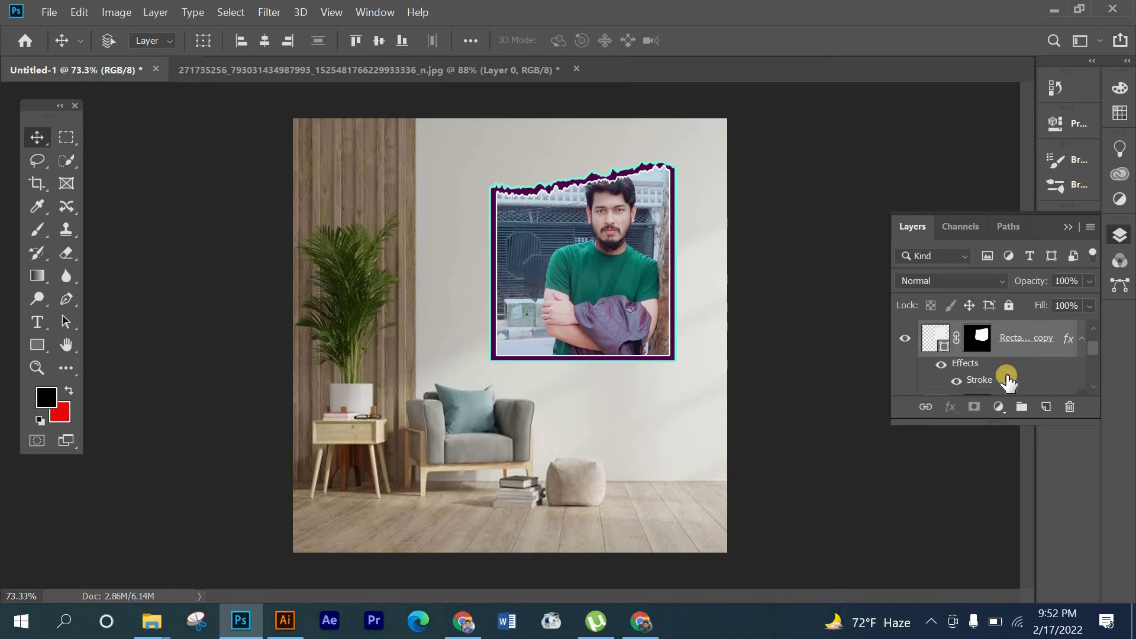
scroll(1009, 373, down, 1)
scroll(1013, 362, down, 1)
scroll(1013, 360, down, 1)
scroll(1013, 361, down, 1)
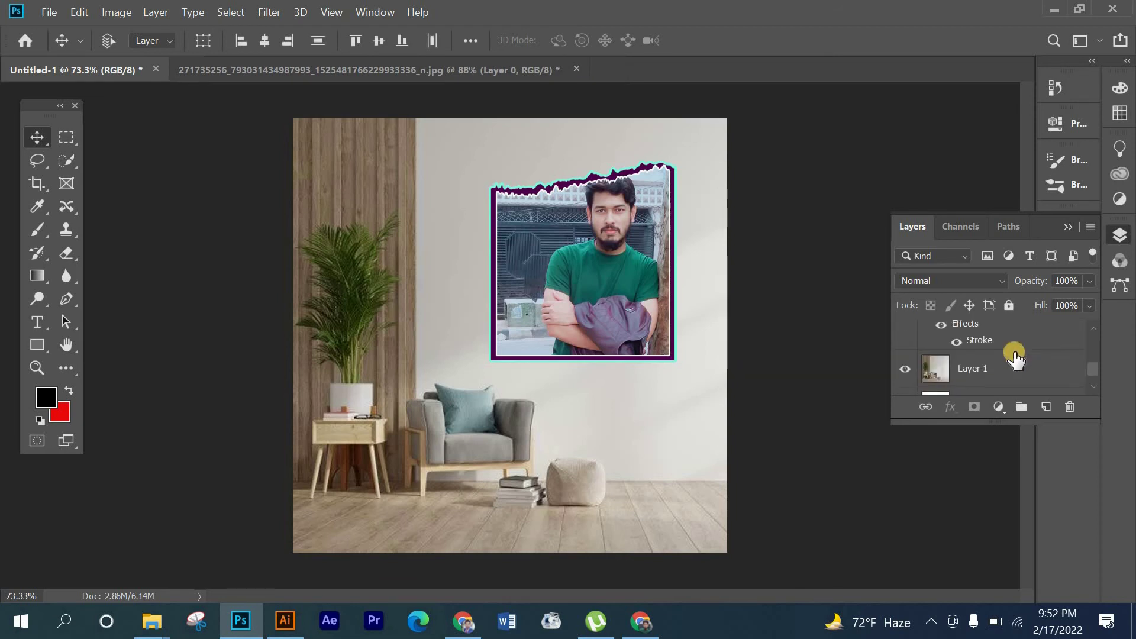
scroll(1014, 362, down, 1)
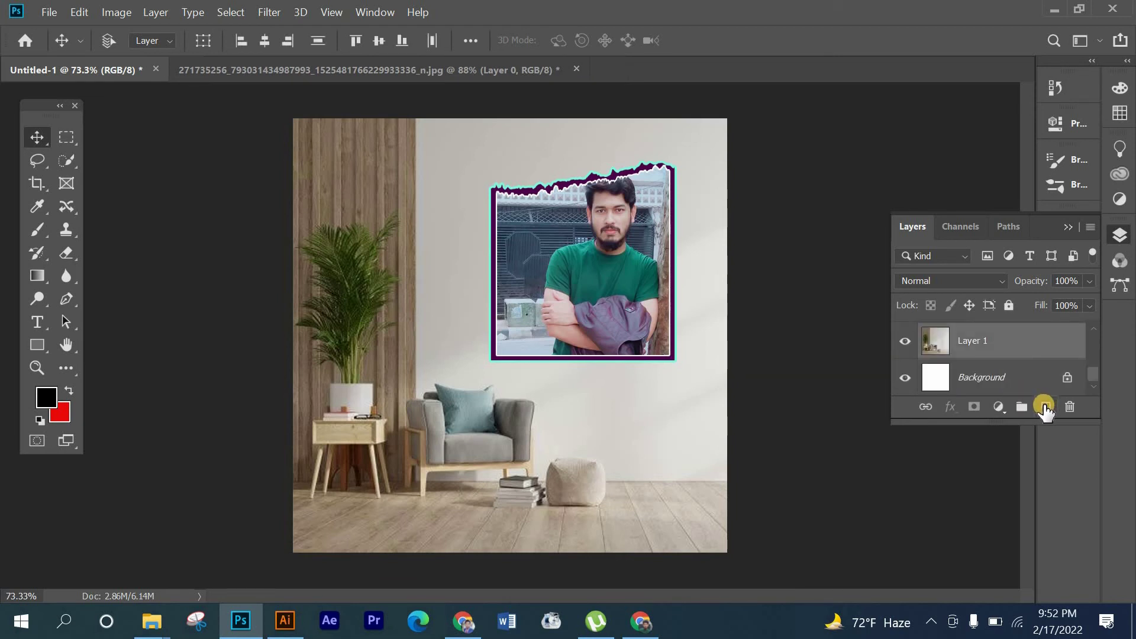
key(ctrl+g)
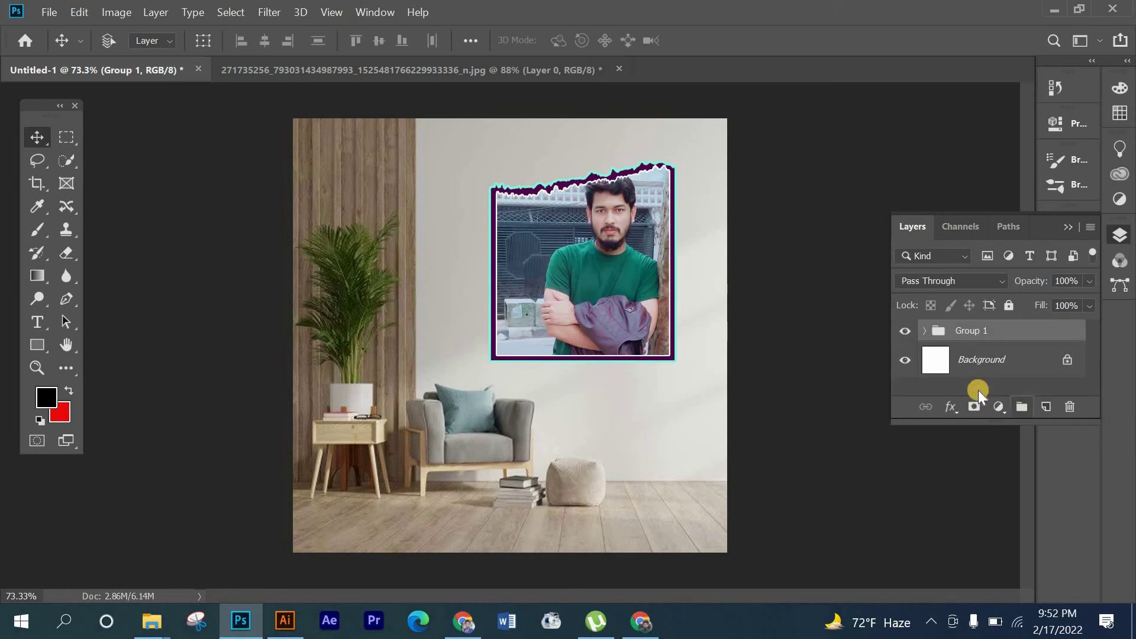
Step: Start a free transform on the new group, commit it unchanged, and browse the Layers panel
key(ctrl+t)
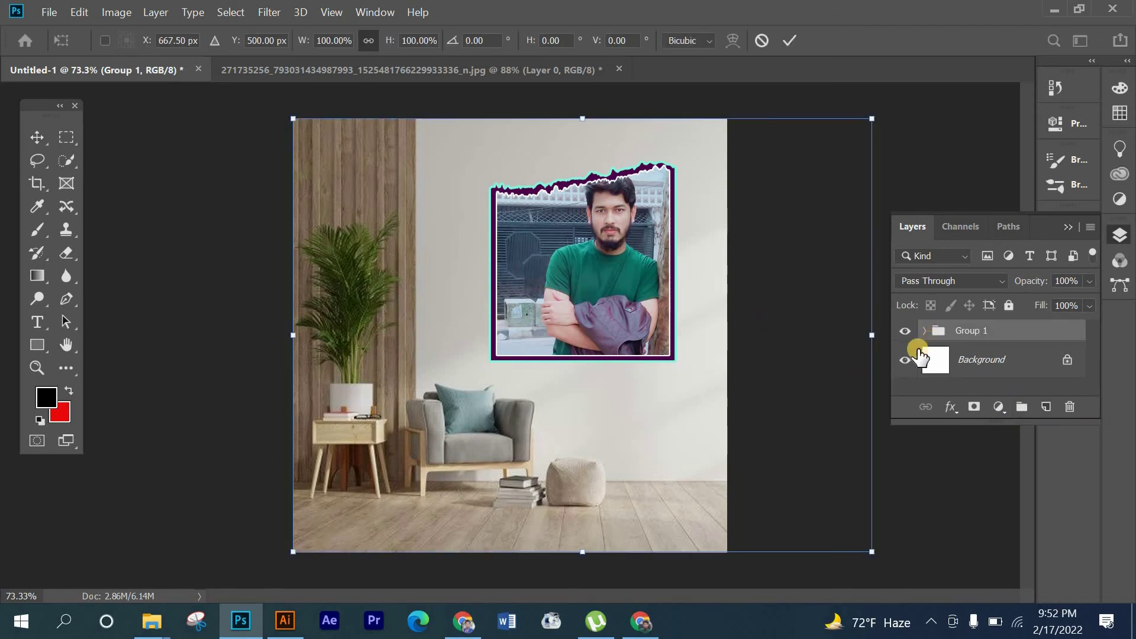
click(786, 39)
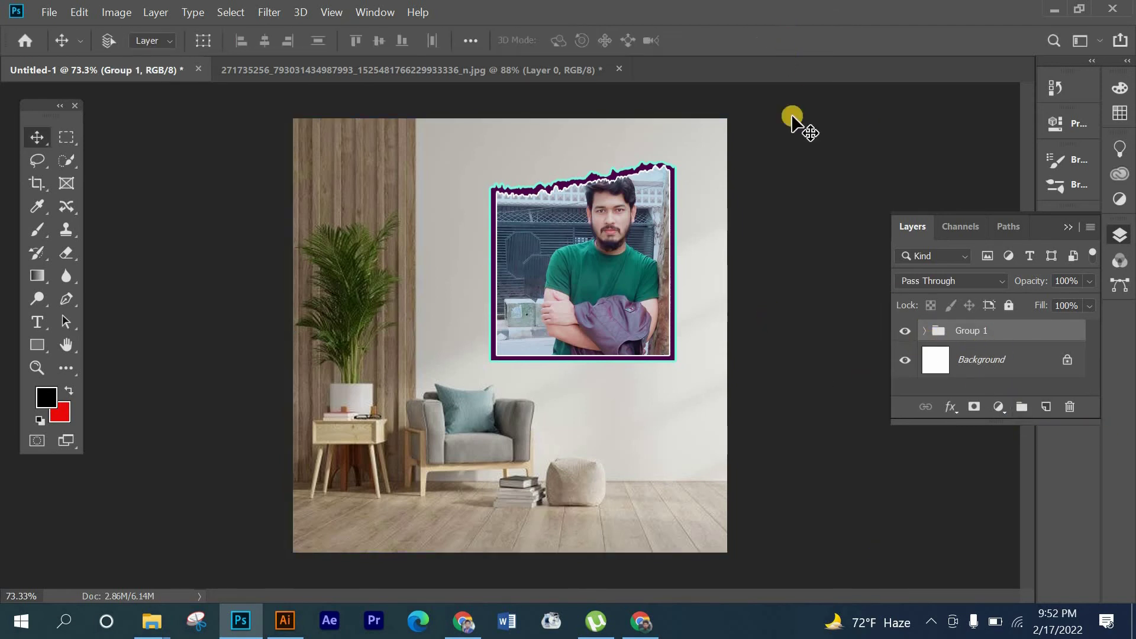
click(924, 332)
scroll(1035, 367, down, 3)
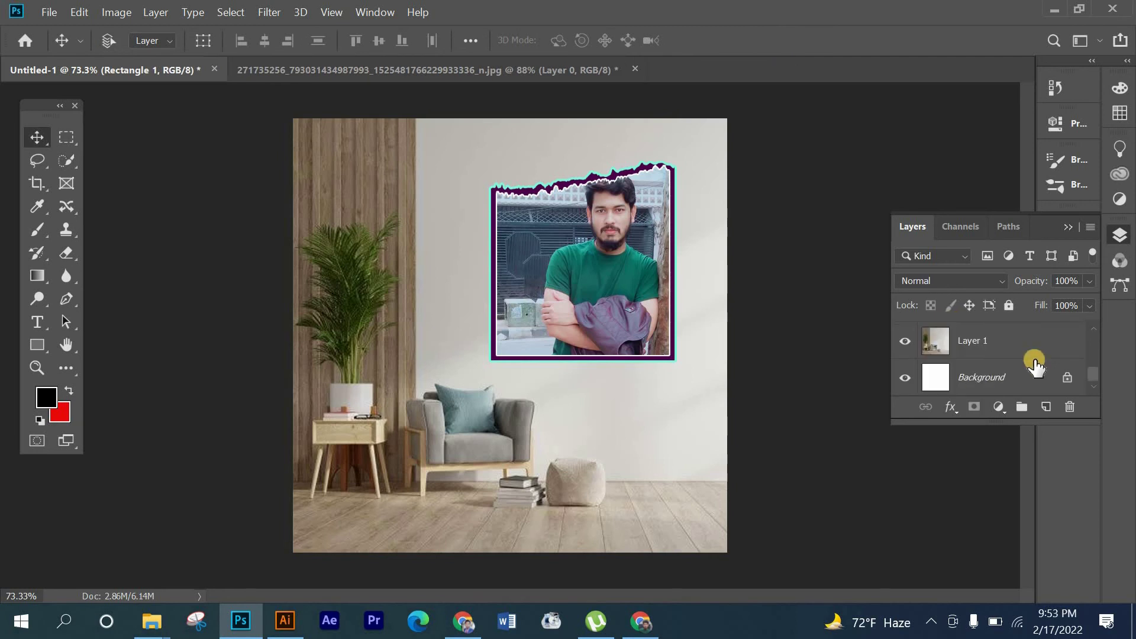
scroll(971, 349, up, 1)
scroll(987, 352, up, 1)
scroll(1024, 341, up, 1)
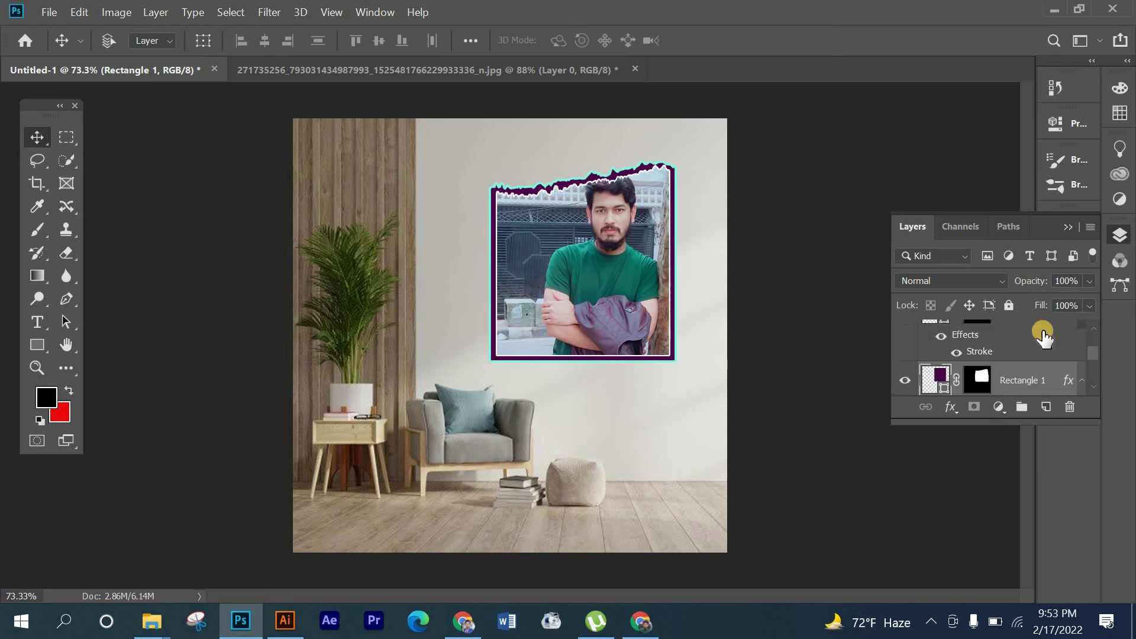
scroll(1042, 337, up, 1)
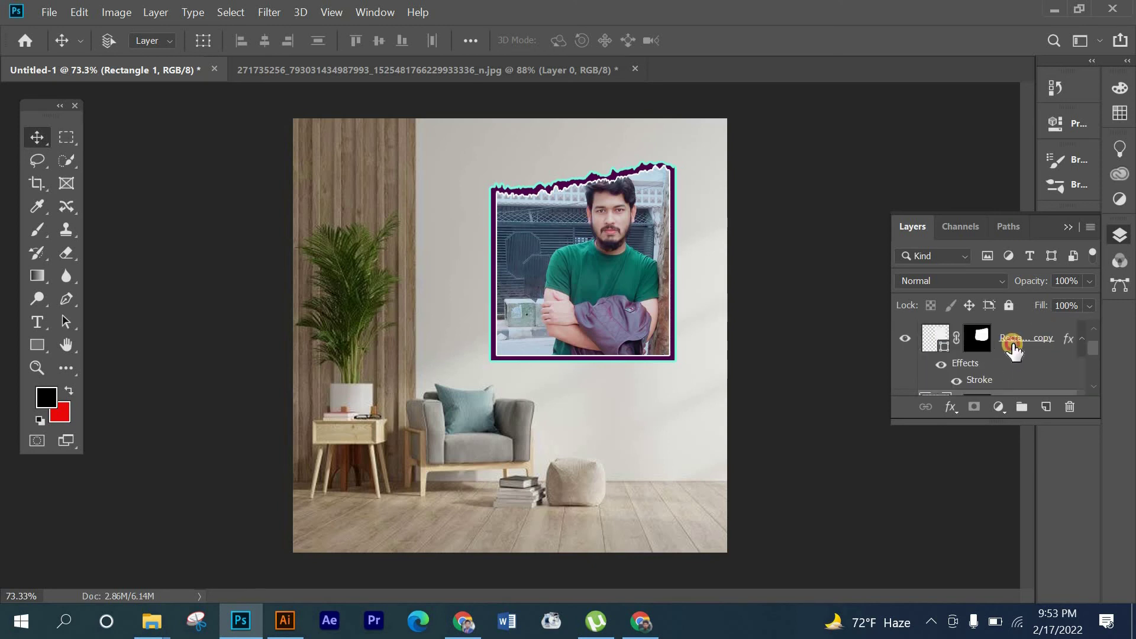
scroll(1015, 348, up, 1)
Step: Reselect Layer 2, Rectangle copy and Rectangle 1 as Group 1 above Layer 1
click(1017, 348)
scroll(1017, 348, down, 1)
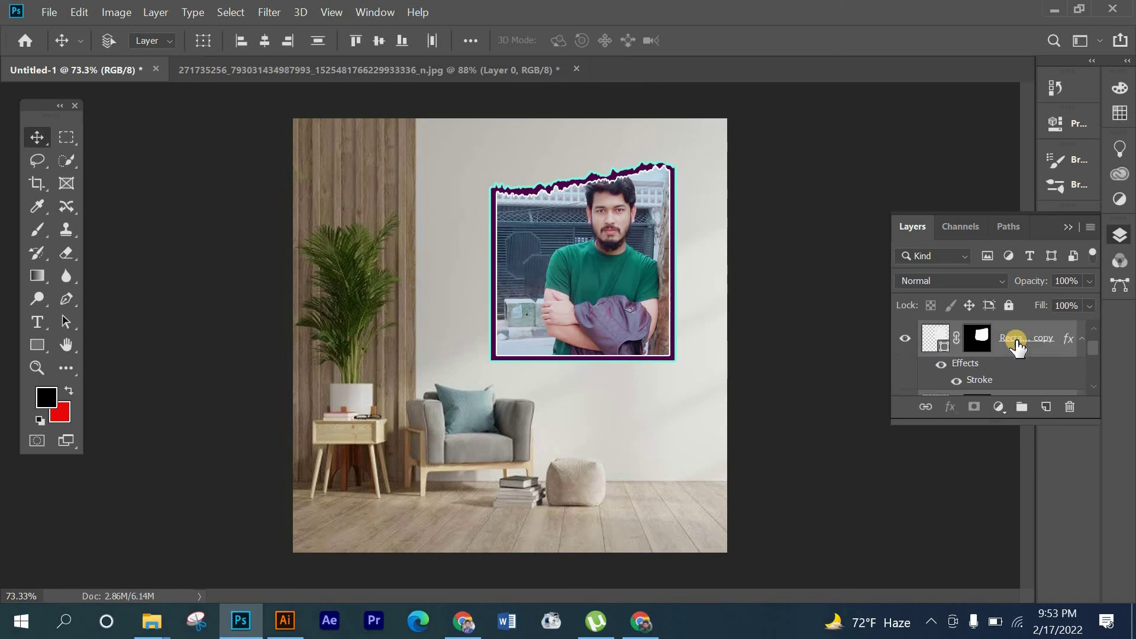
scroll(1017, 348, down, 1)
scroll(1017, 348, down, 1)
click(1020, 407)
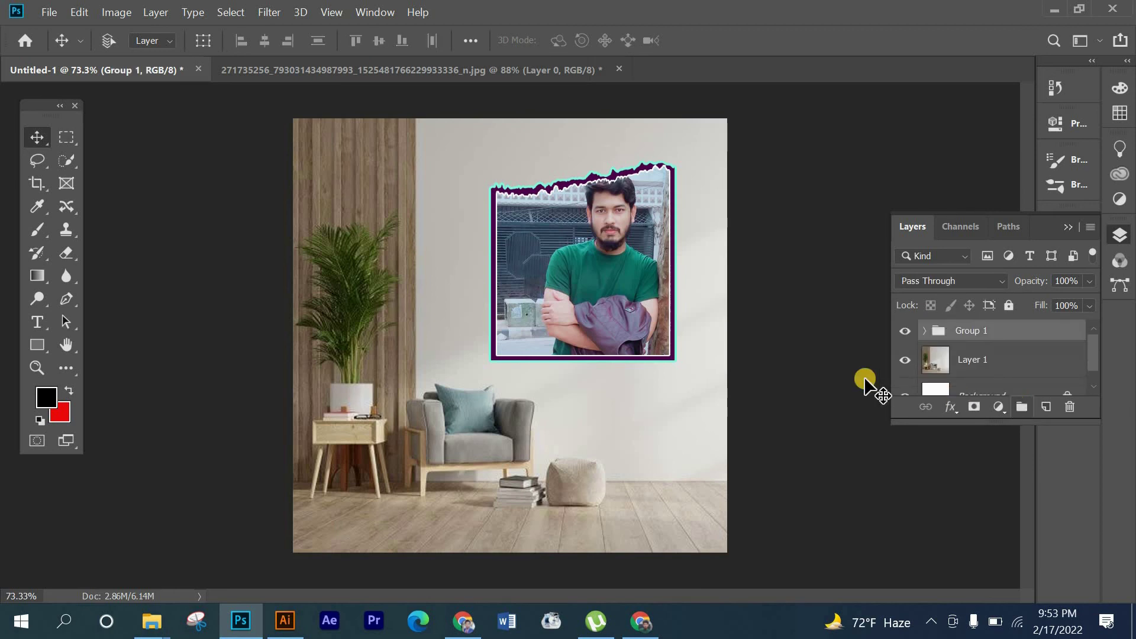
key(ctrl+t)
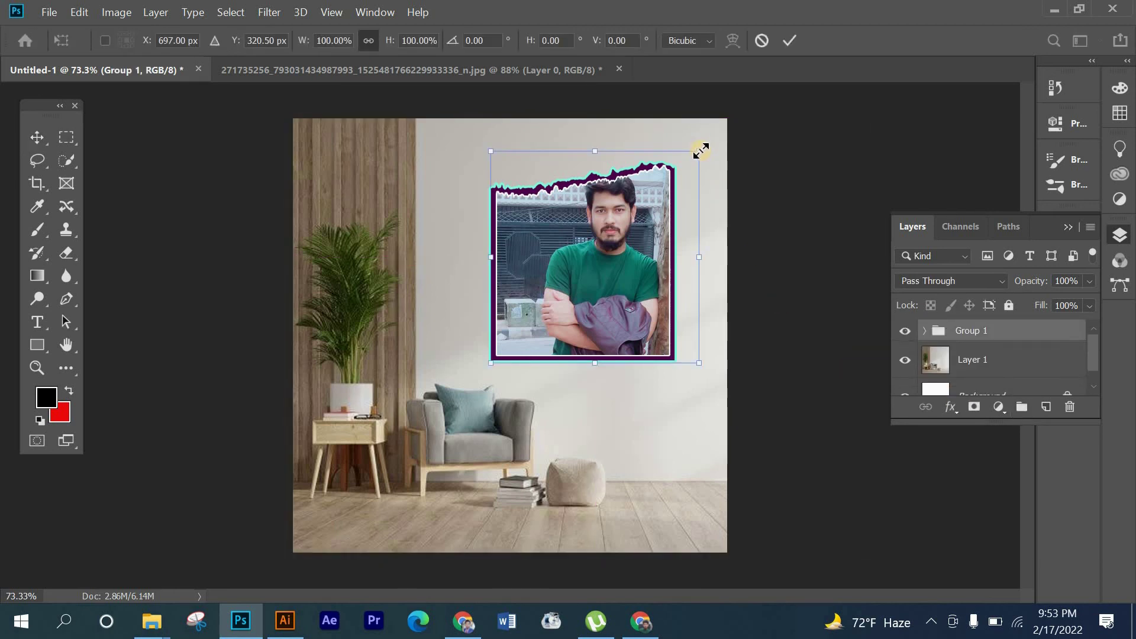
Step: Rescale Group 1 to about 92% wide and 94% tall, shifted up and right
drag(689, 164, 650, 211)
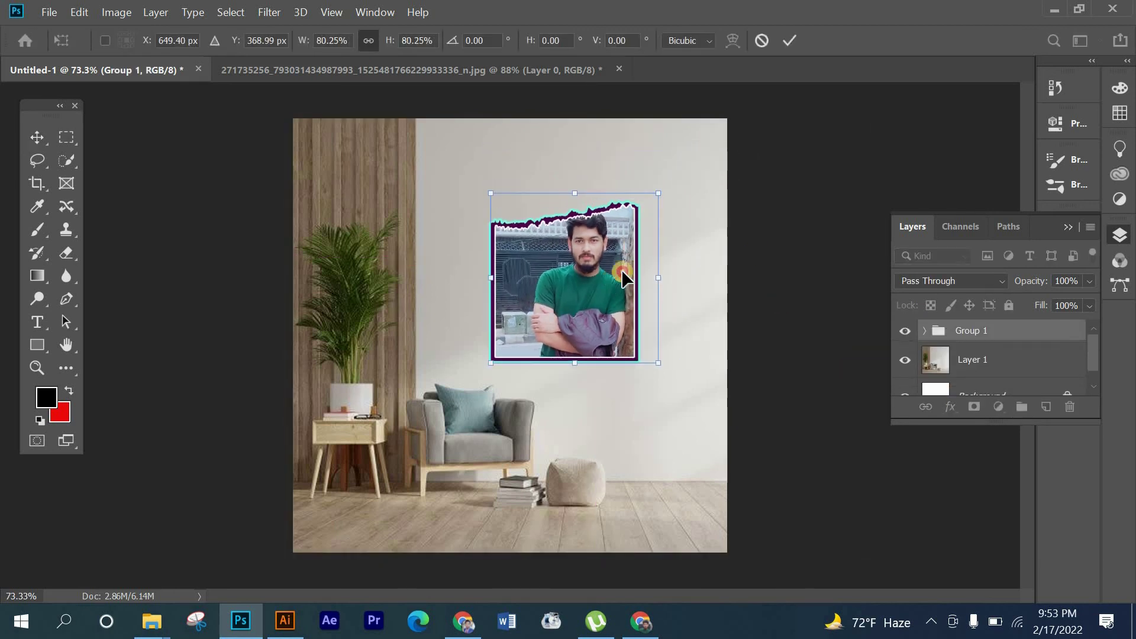
mouse_move(607, 292)
mouse_down()
mouse_move(627, 257)
mouse_move(639, 266)
mouse_up()
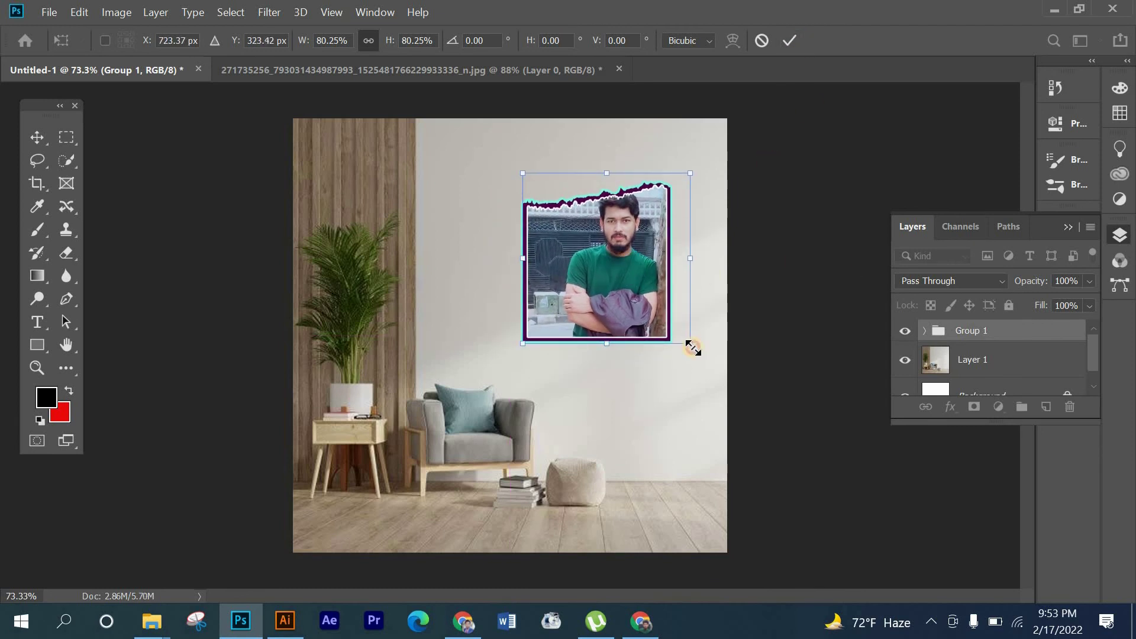
drag(692, 348, 699, 354)
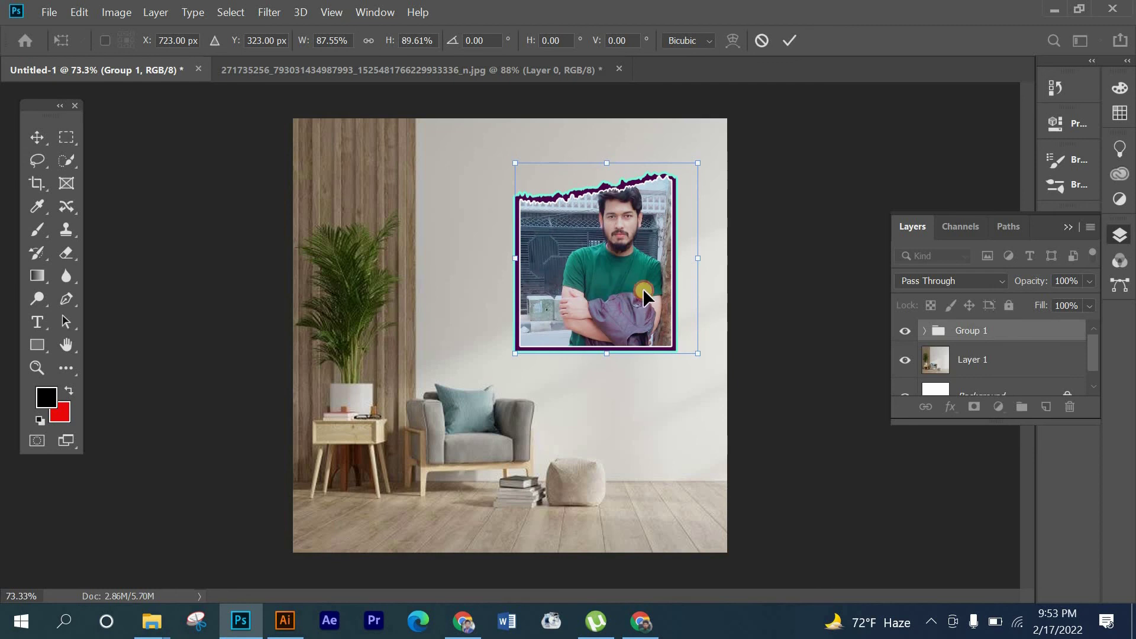
drag(643, 289, 671, 294)
key(ctrl+z)
drag(700, 362, 703, 367)
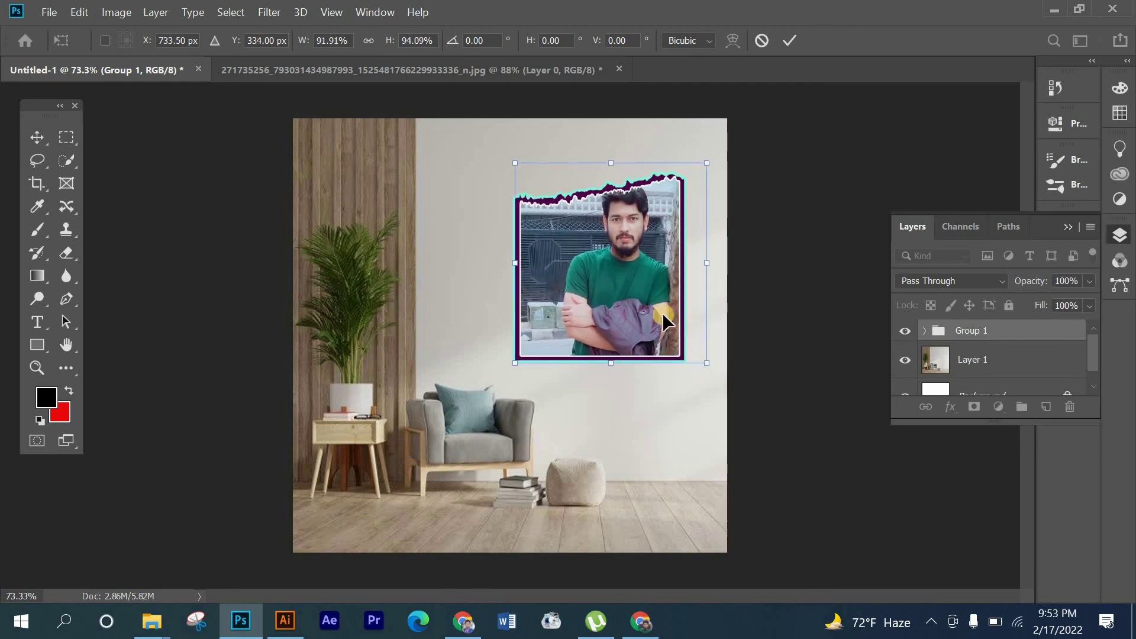
drag(662, 313, 657, 295)
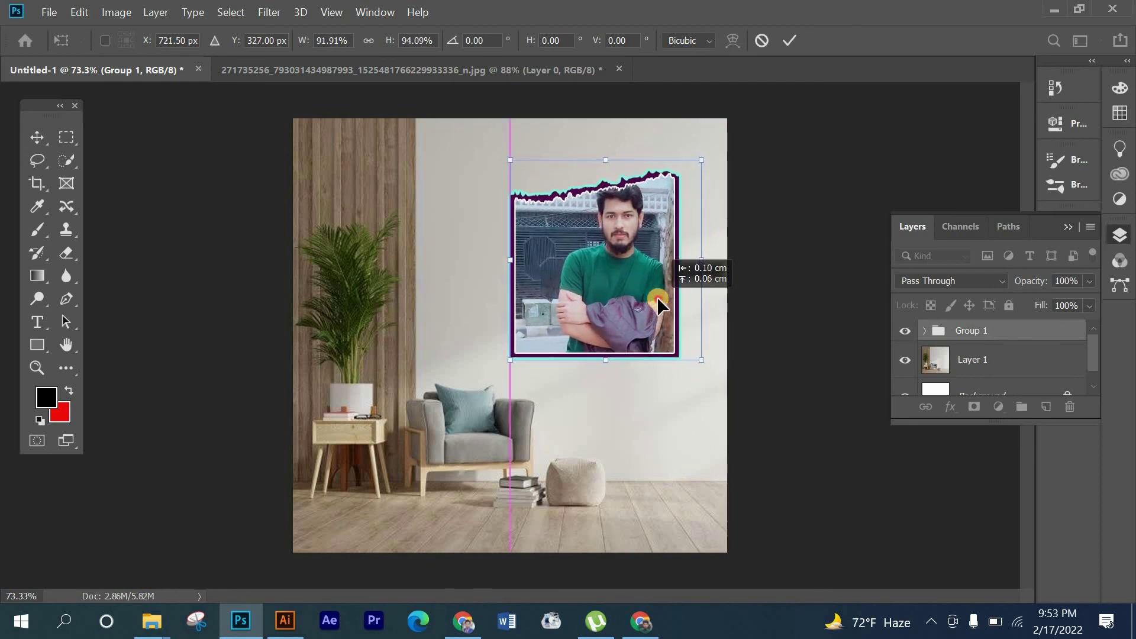
click(790, 40)
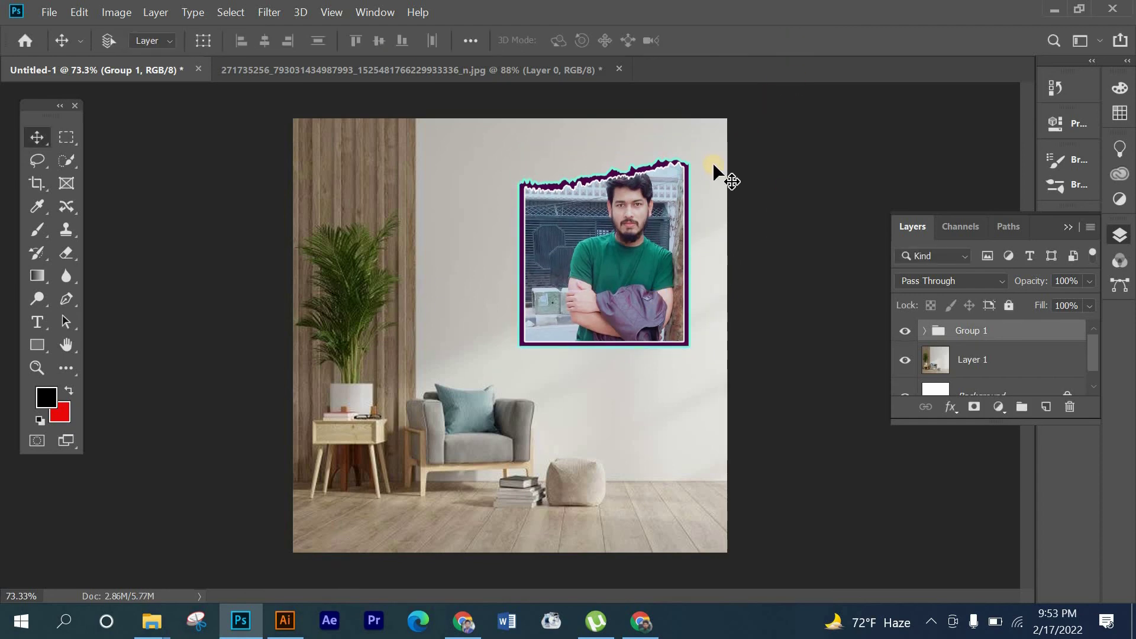
scroll(710, 165, up, 2)
scroll(719, 154, up, 2)
scroll(724, 148, up, 2)
scroll(725, 147, up, 2)
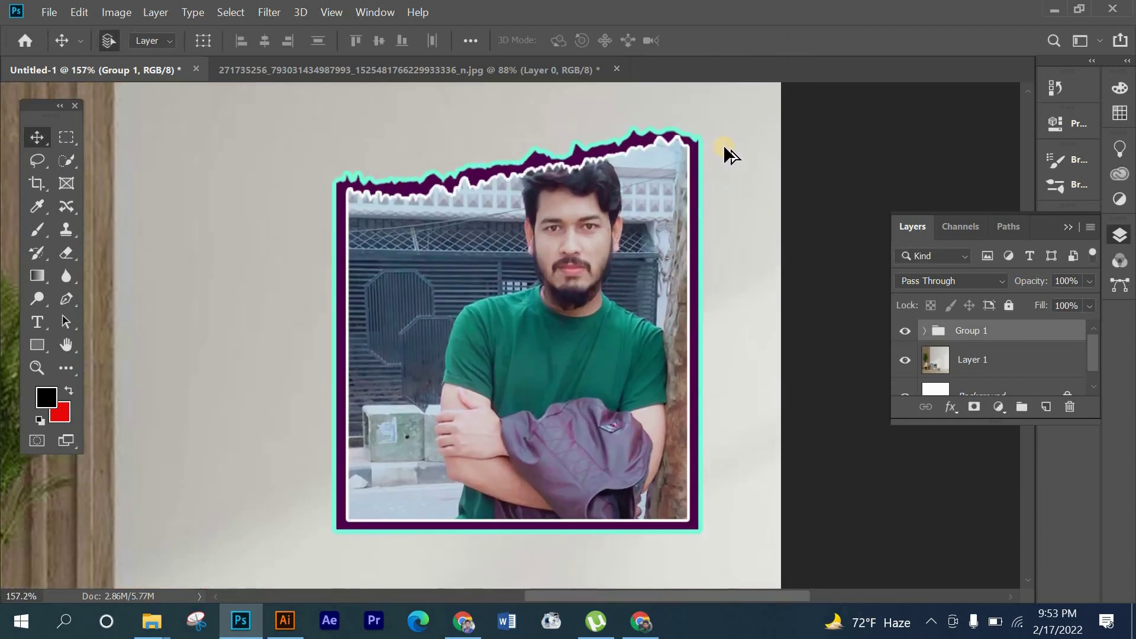